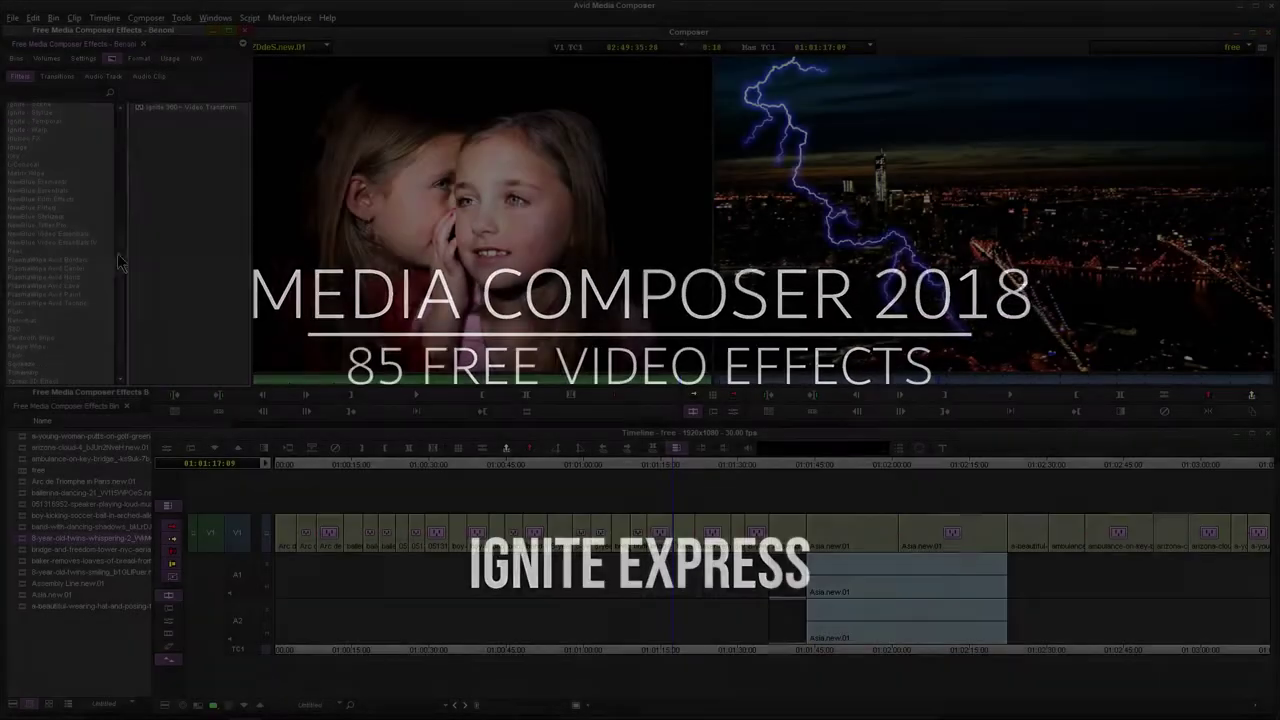
# Scrub the effects timeline back toward the start, then bring up the Ignite Express page in Chrome
pyautogui.moveTo(118, 300); pyautogui.dragTo(120, 140)
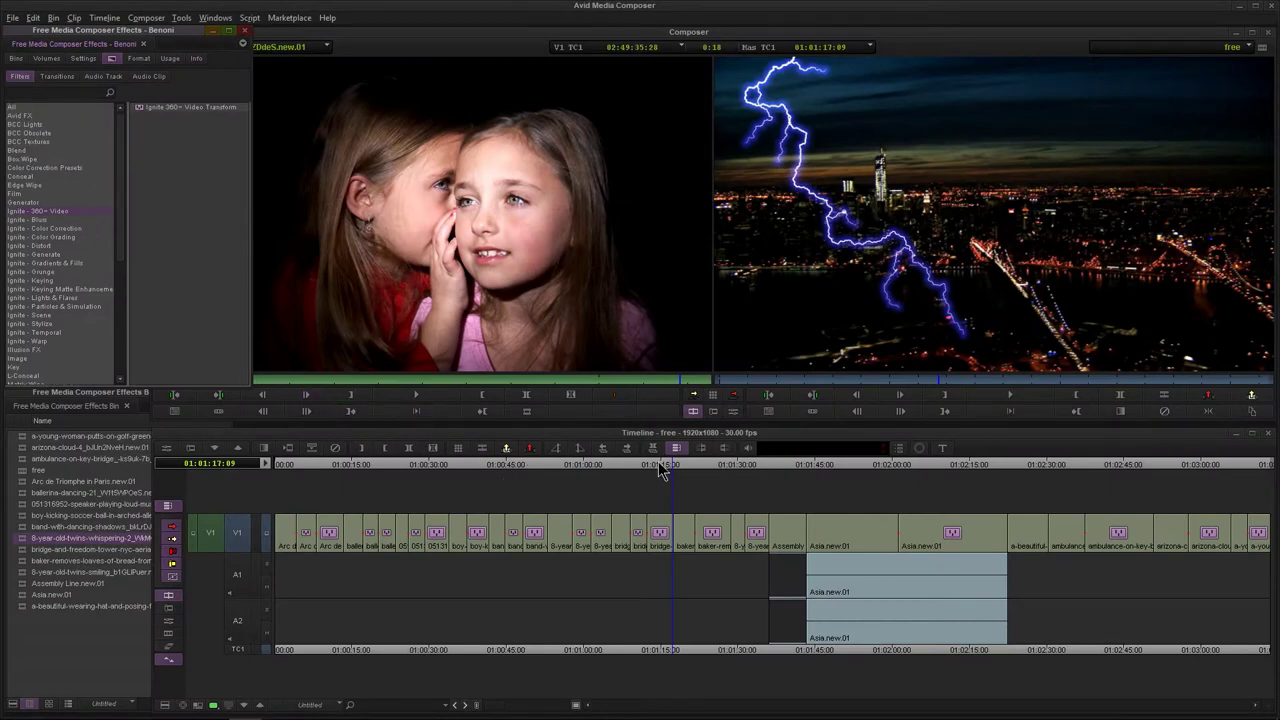
pyautogui.moveTo(662, 470)
pyautogui.mouseDown()
pyautogui.moveTo(300, 489)
pyautogui.moveTo(951, 480)
pyautogui.moveTo(343, 510)
pyautogui.mouseUp()
pyautogui.click(115, 712)
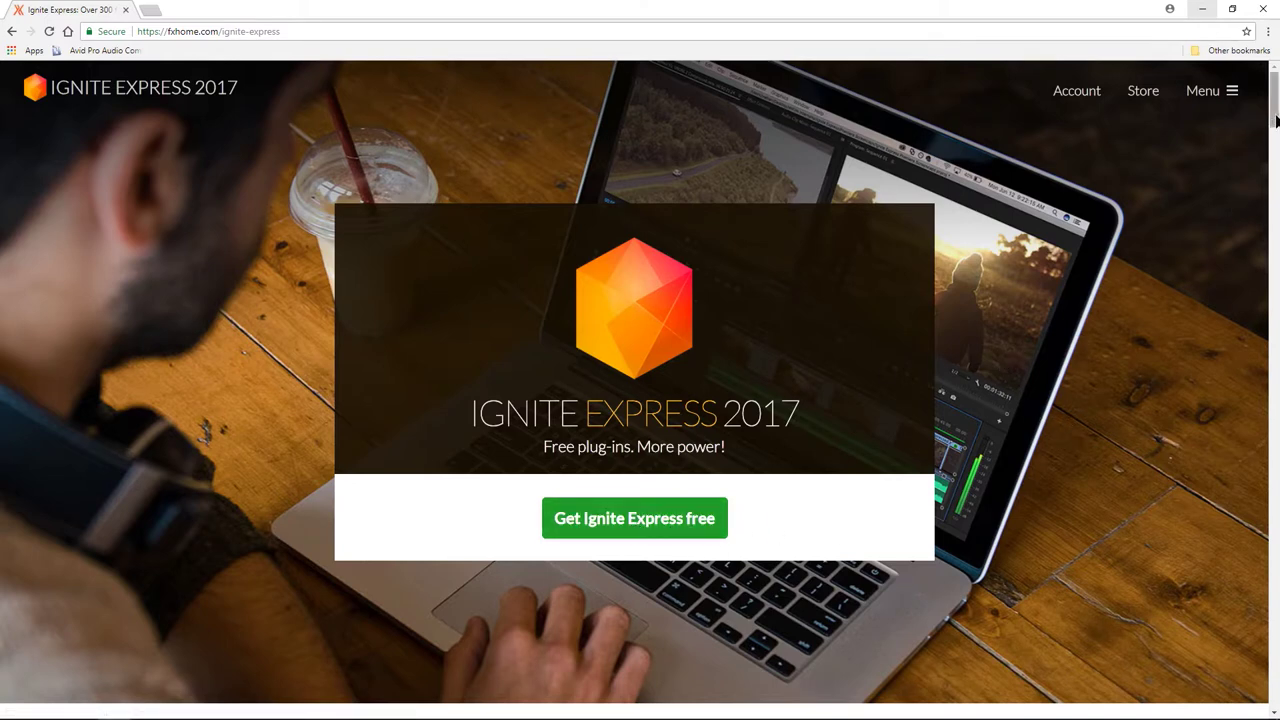
# Filter the Ignite plugin list for Avid Media Composer, after comparing Premiere Pro and After Effects
pyautogui.moveTo(1276, 120)
pyautogui.mouseDown()
pyautogui.moveTo(1263, 191)
pyautogui.moveTo(1275, 185)
pyautogui.moveTo(1275, 500)
pyautogui.mouseUp()
pyautogui.scroll(-4, 1165, 408)
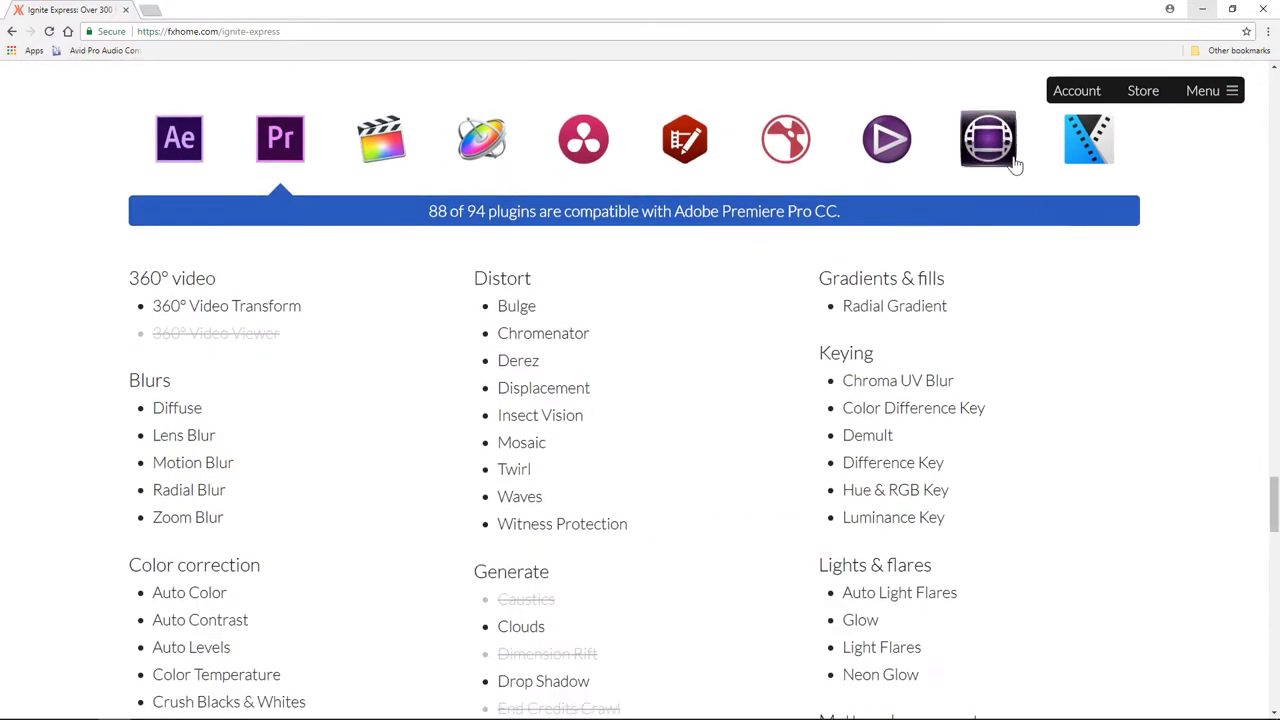
pyautogui.click(1013, 158)
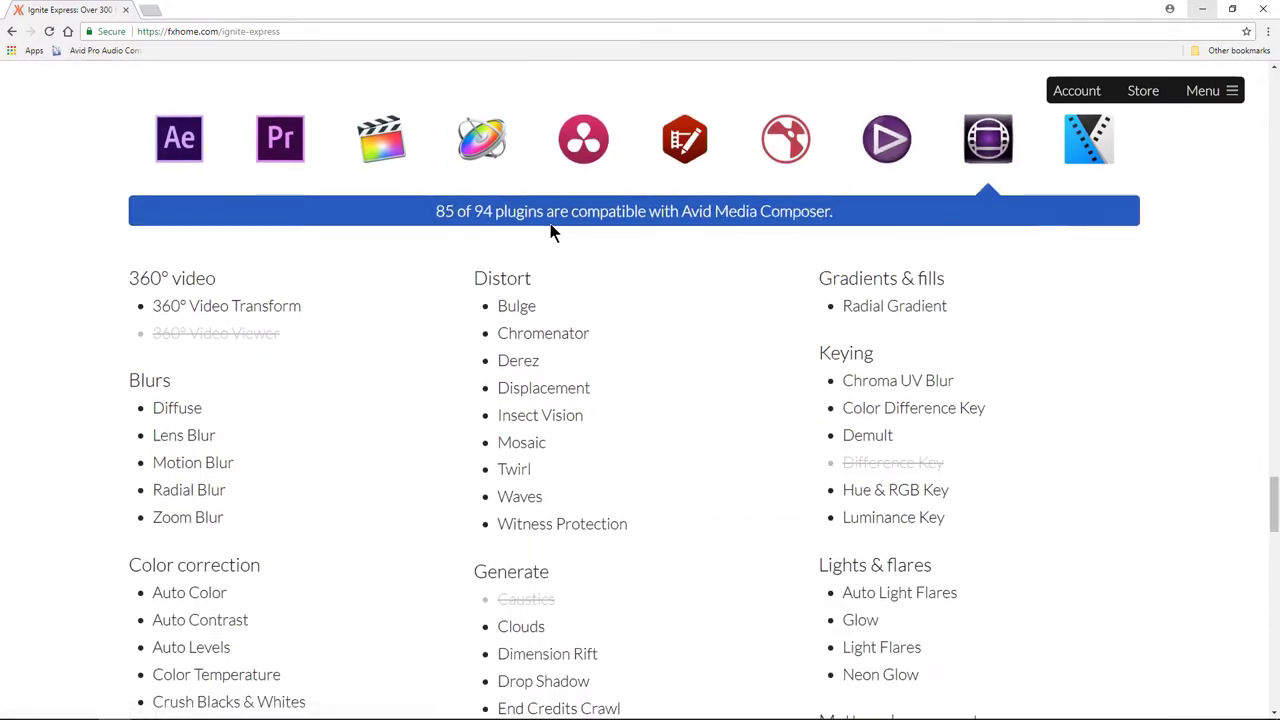
pyautogui.click(280, 148)
pyautogui.click(188, 150)
pyautogui.click(269, 148)
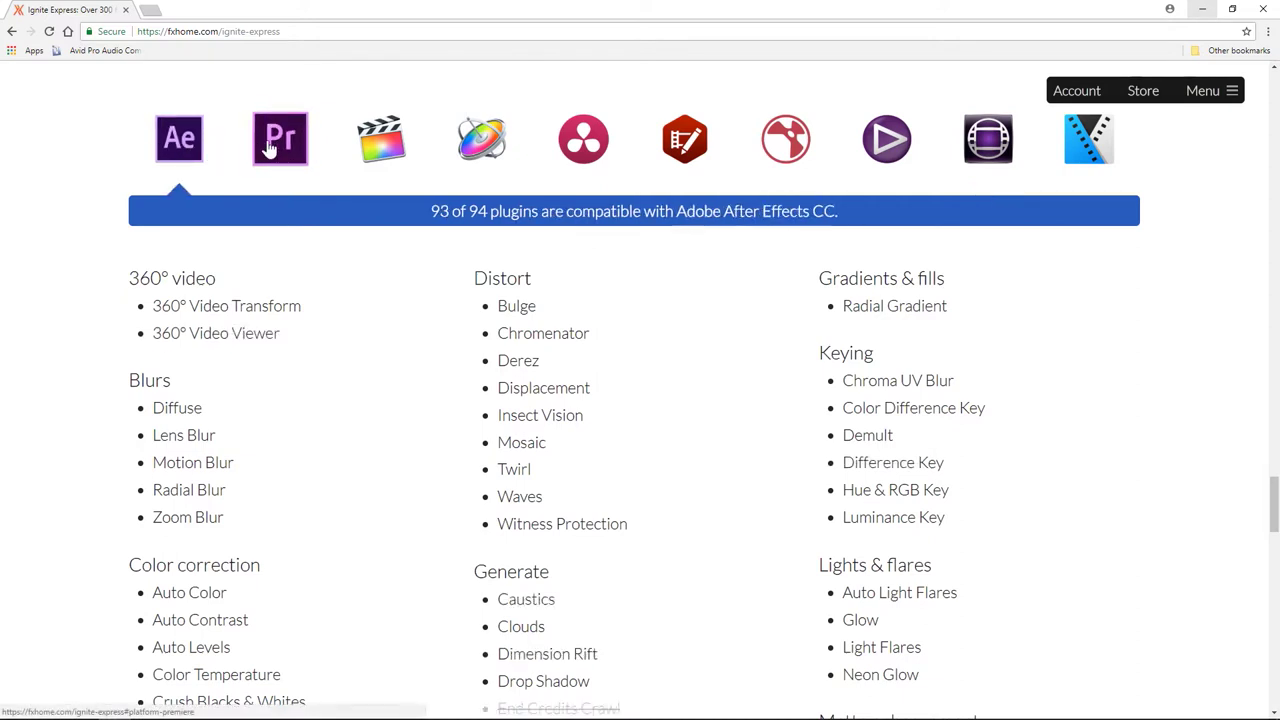
pyautogui.click(988, 140)
pyautogui.moveTo(1274, 490); pyautogui.dragTo(1275, 608)
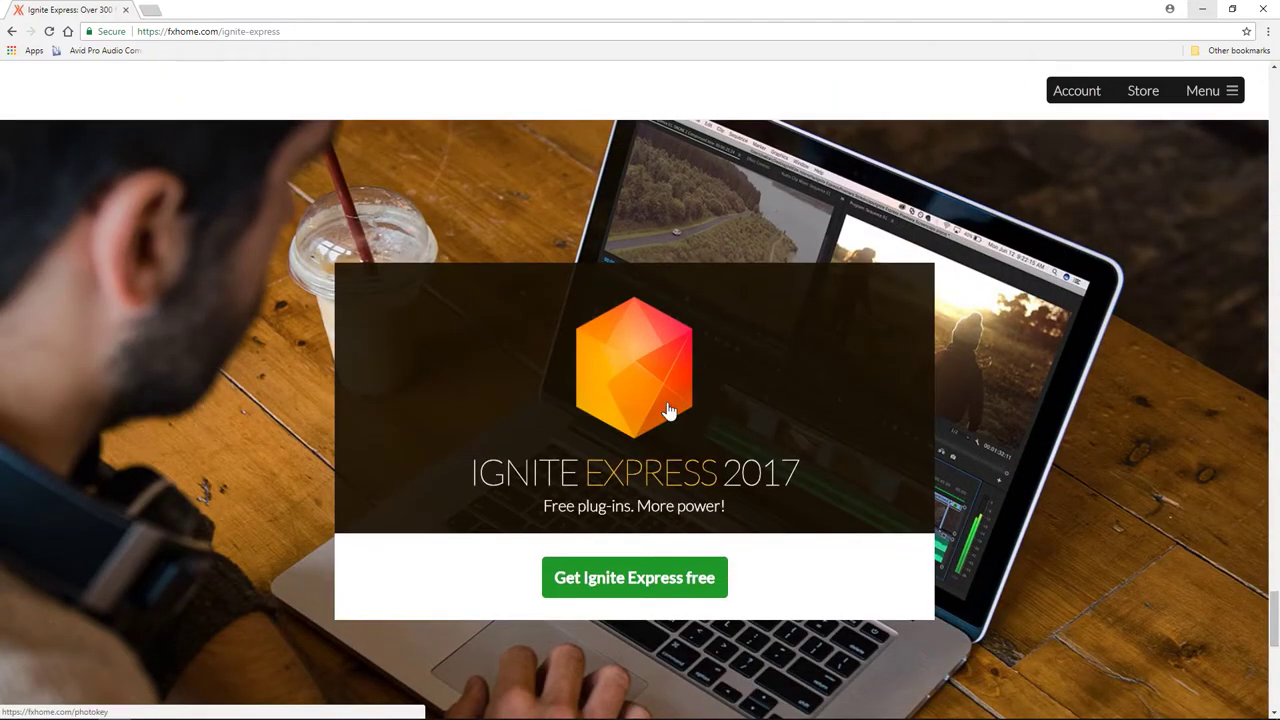
# Return to Media Composer and scrub the timeline back to the Arc de Triomphe clip
pyautogui.moveTo(349, 716)
pyautogui.click(245, 707)
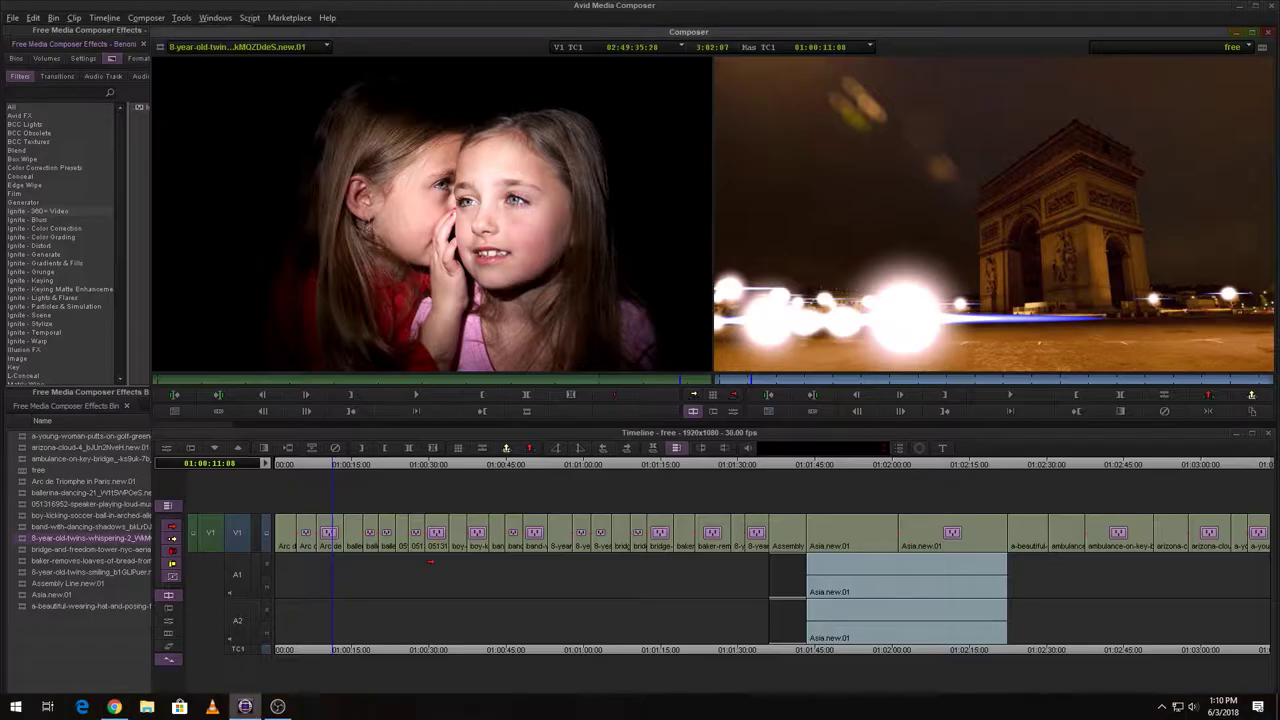
pyautogui.click(335, 475)
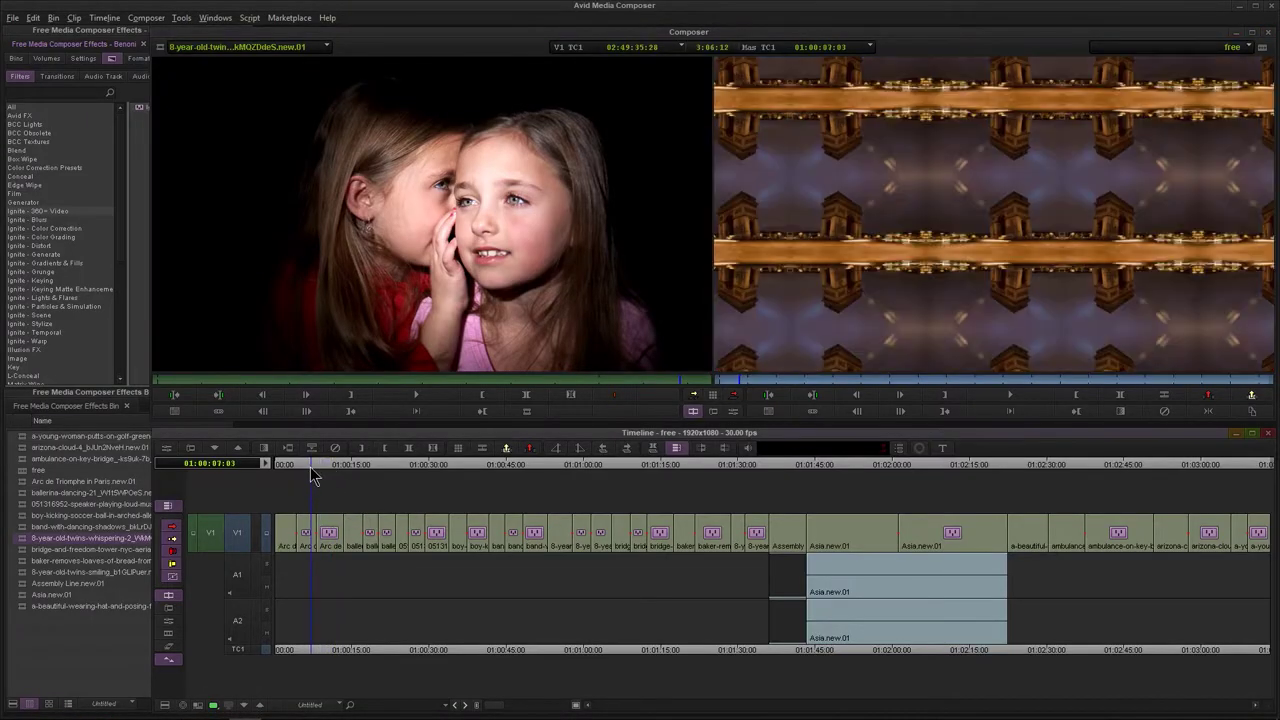
pyautogui.moveTo(335, 475); pyautogui.dragTo(290, 472)
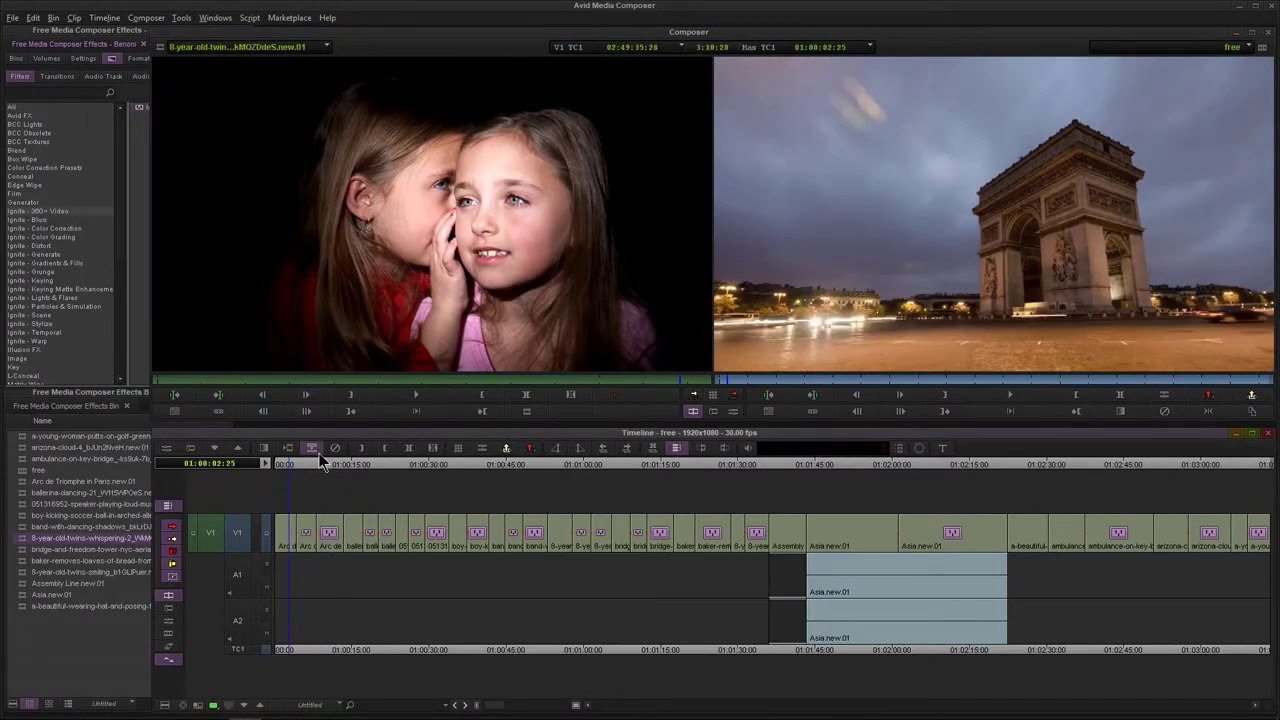
# Browse the Ignite 360 Video, Color Correction, Distort, Generate and Gradients & Fills effect categories
pyautogui.click(57, 213)
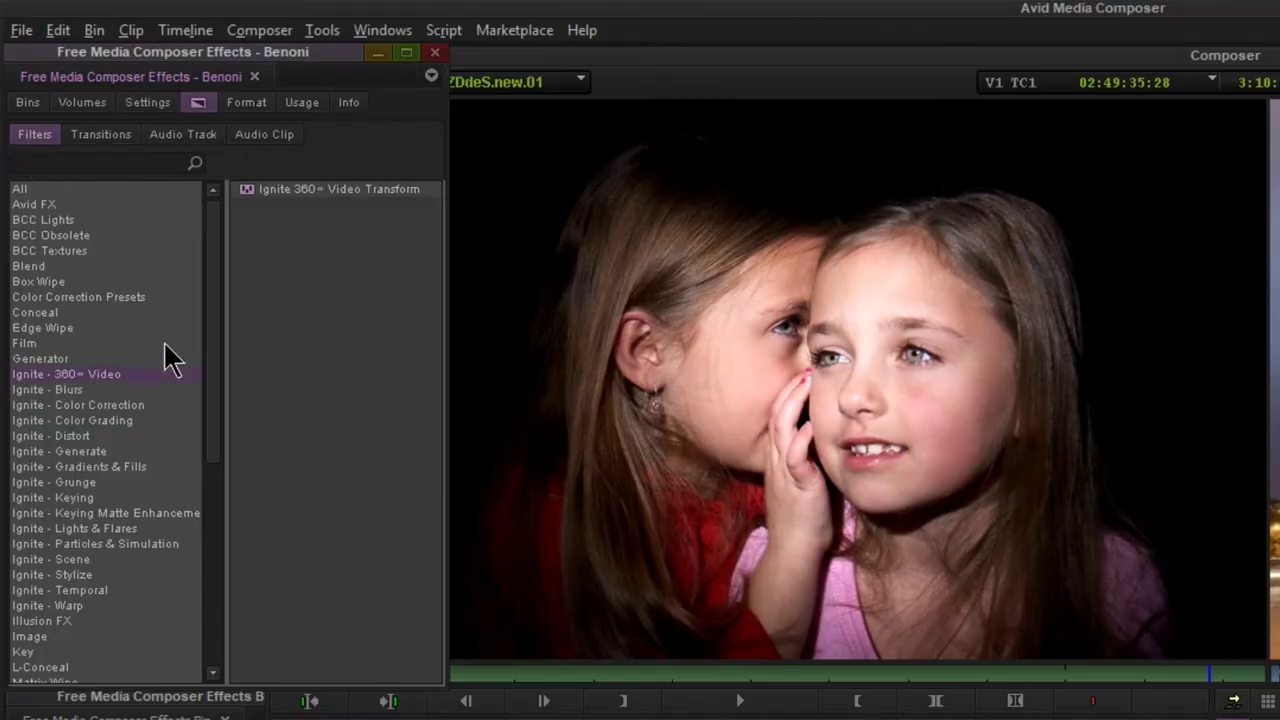
pyautogui.scroll(-3, 125, 311)
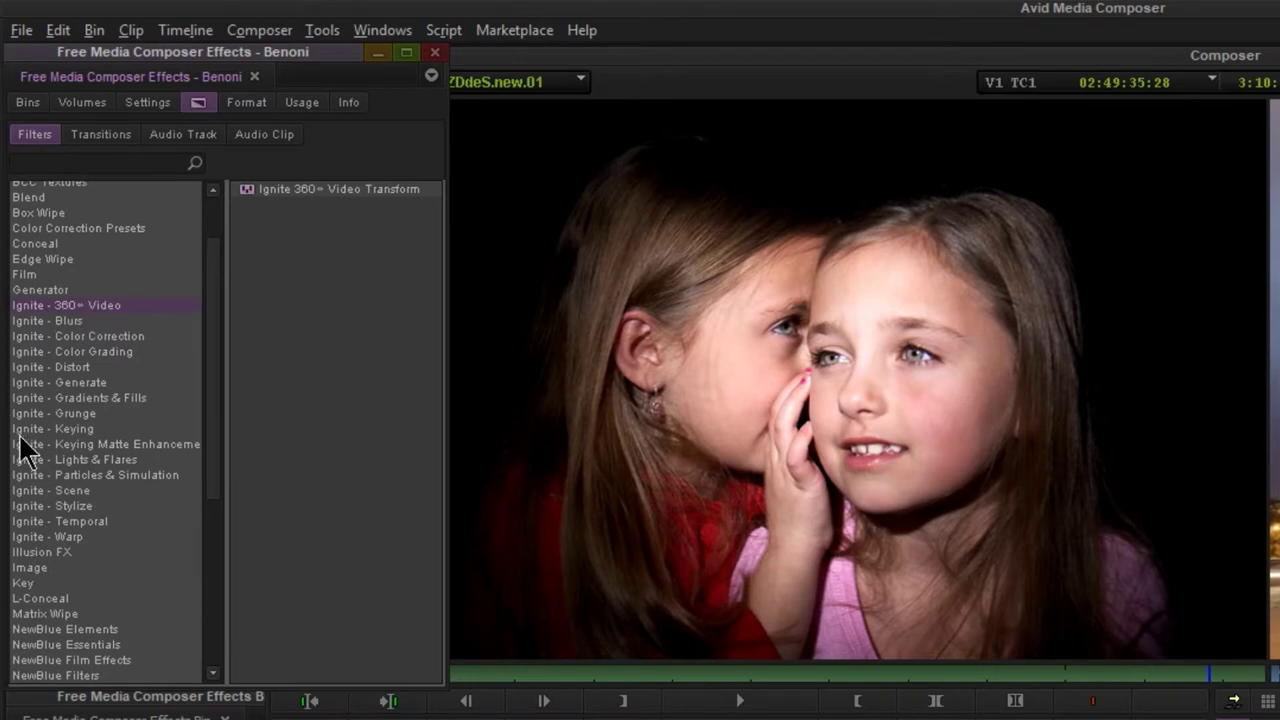
pyautogui.click(80, 336)
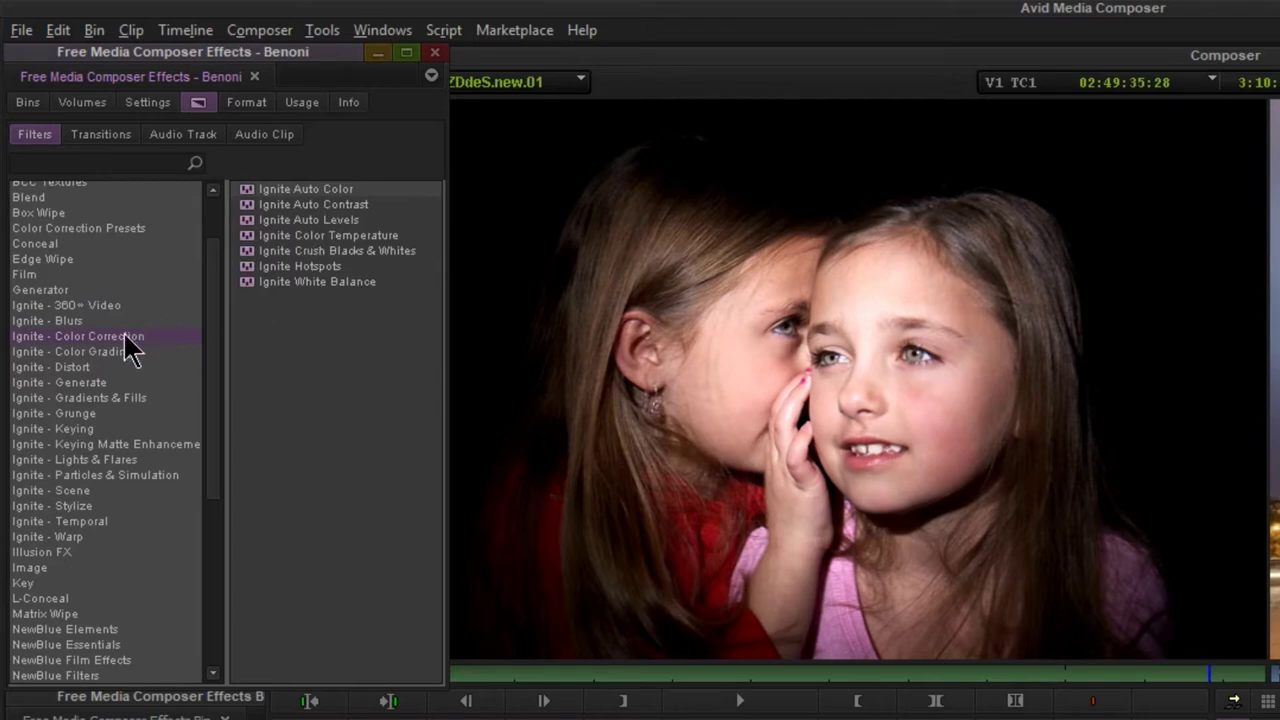
pyautogui.click(52, 369)
pyautogui.click(72, 382)
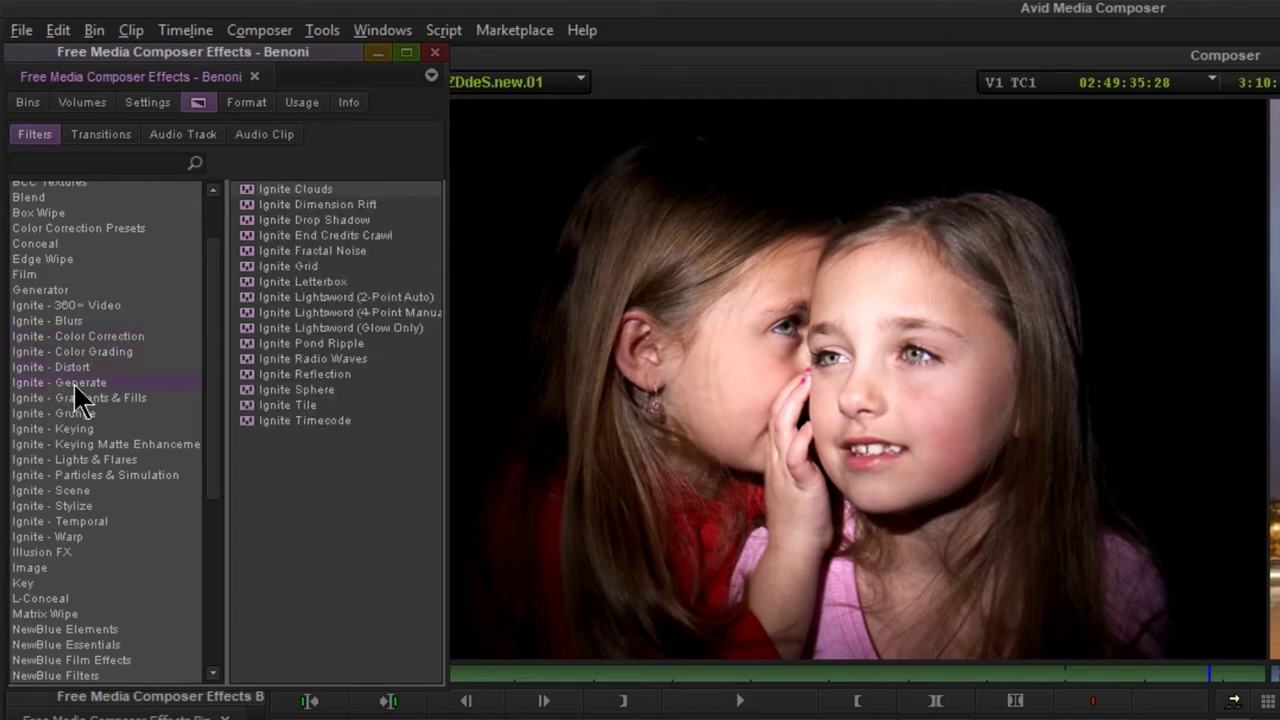
pyautogui.click(115, 399)
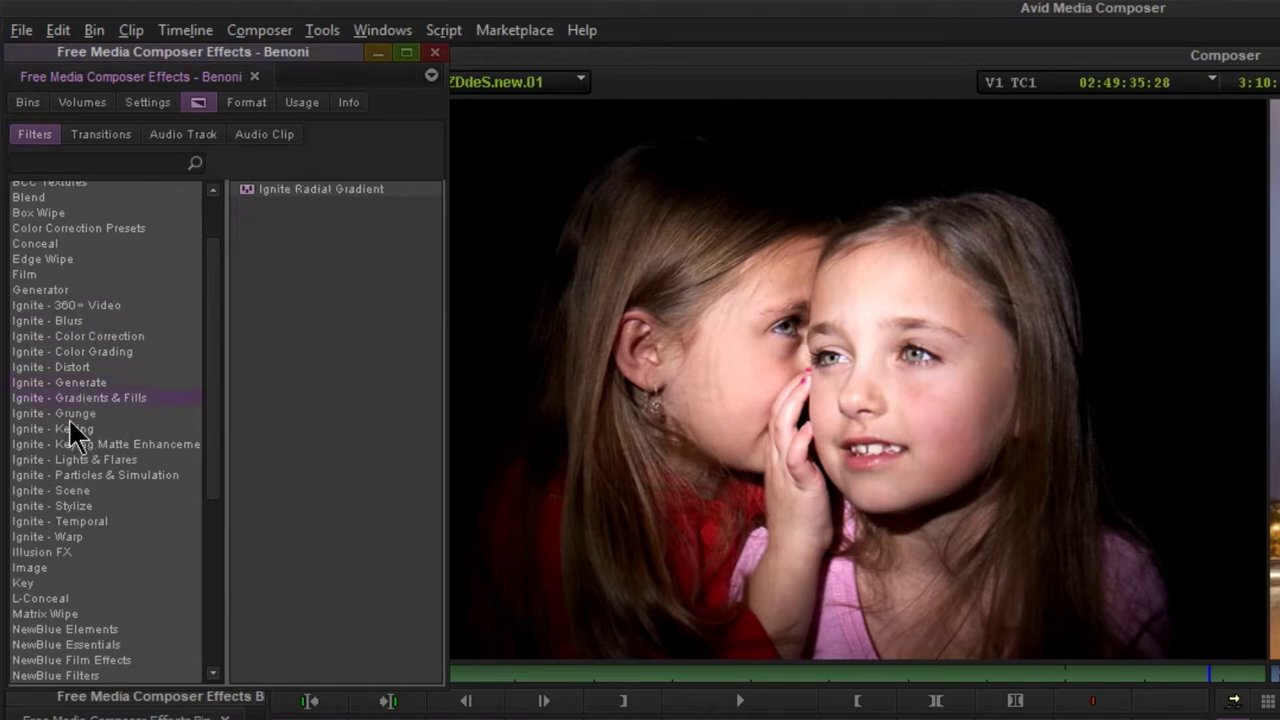
# Browse the Ignite Keying, Lights & Flares, Particles, Scene, Stylize, Temporal and Warp categories
pyautogui.click(133, 446)
pyautogui.click(92, 461)
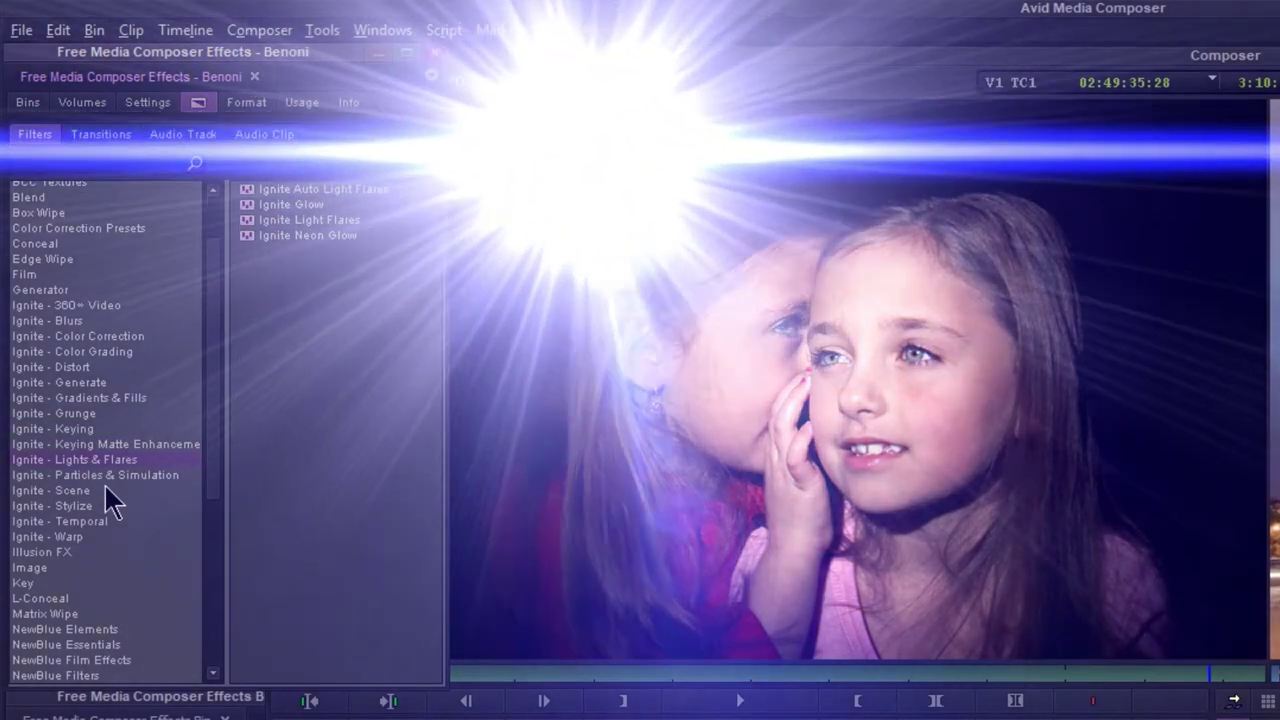
pyautogui.click(118, 476)
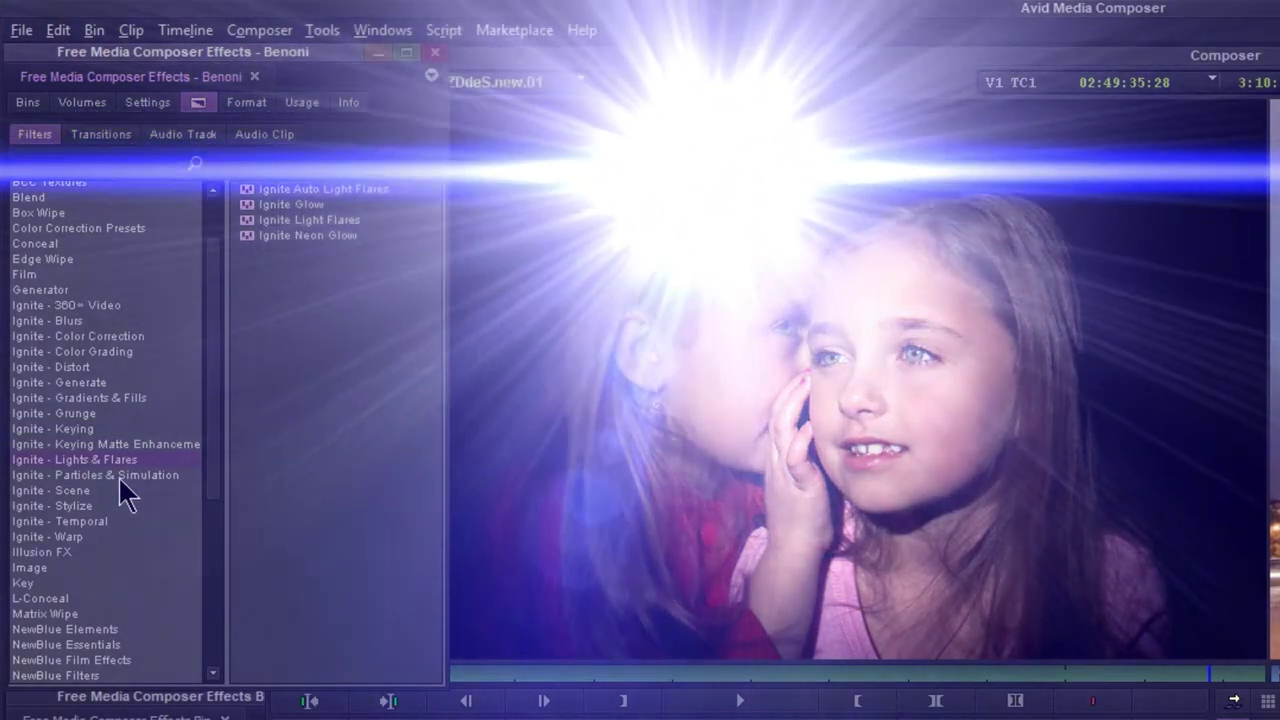
pyautogui.click(56, 491)
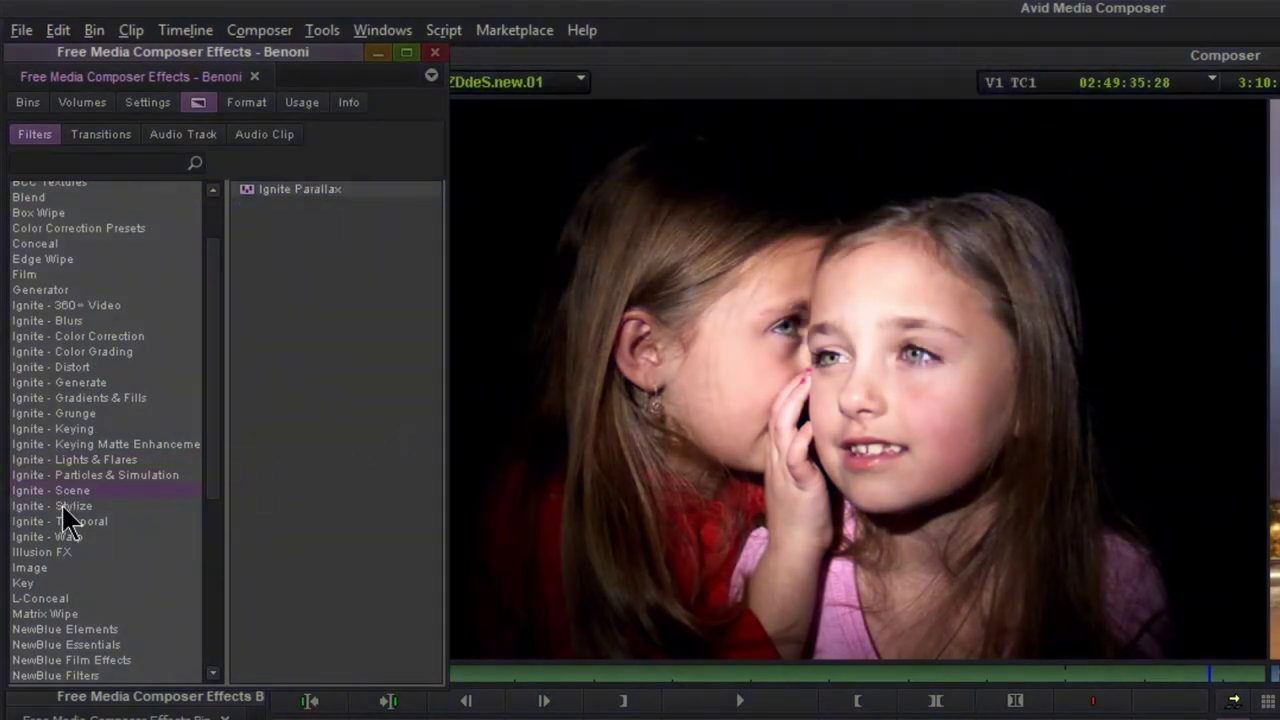
pyautogui.click(66, 507)
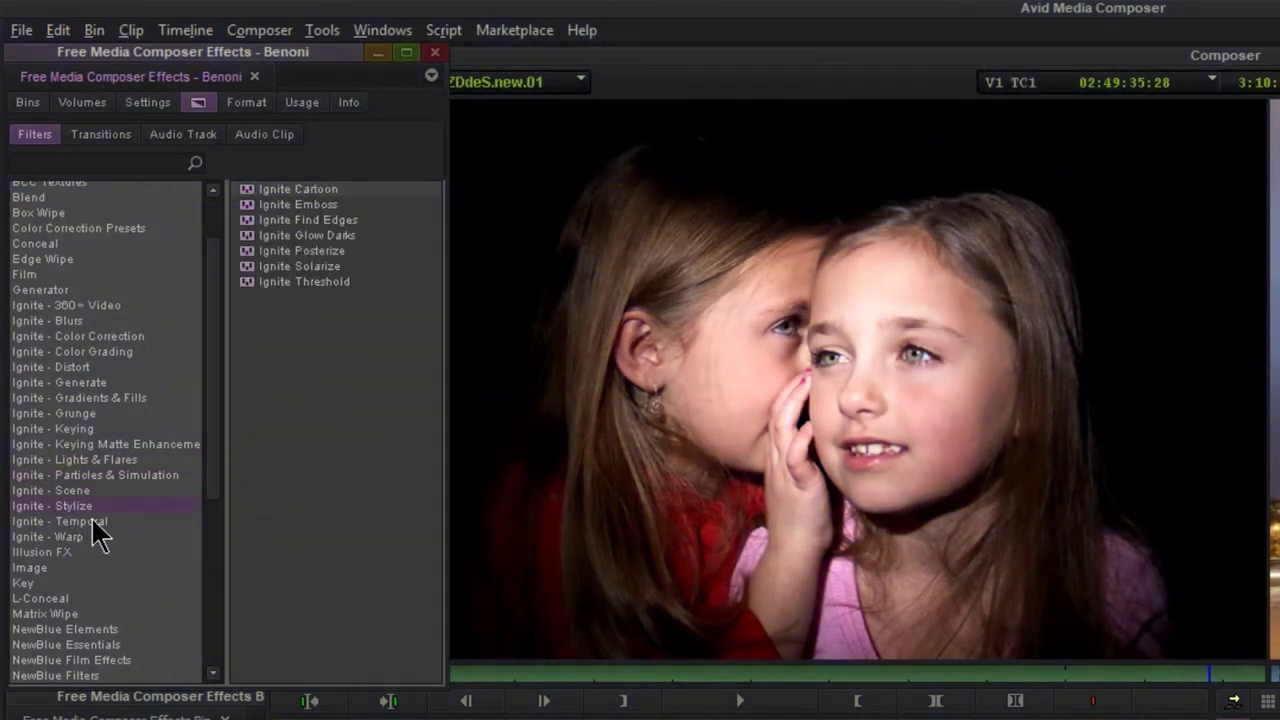
pyautogui.click(90, 522)
pyautogui.click(74, 539)
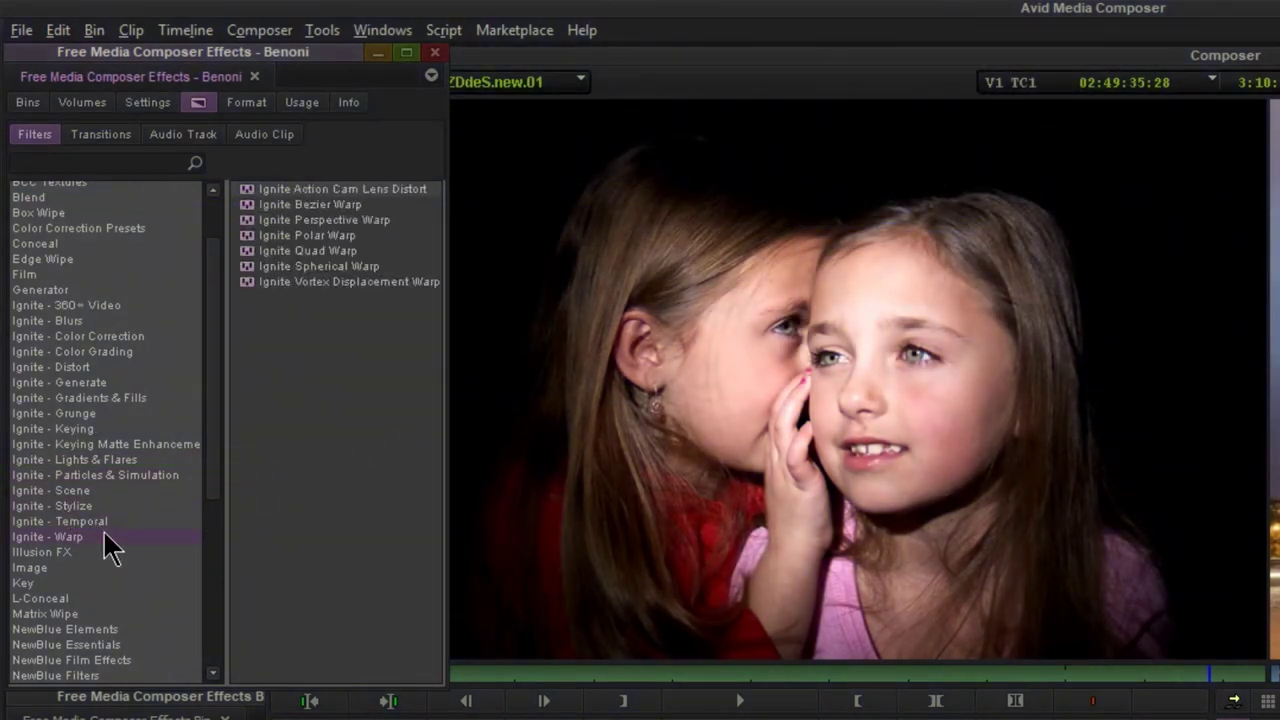
pyautogui.scroll(2, 216, 512)
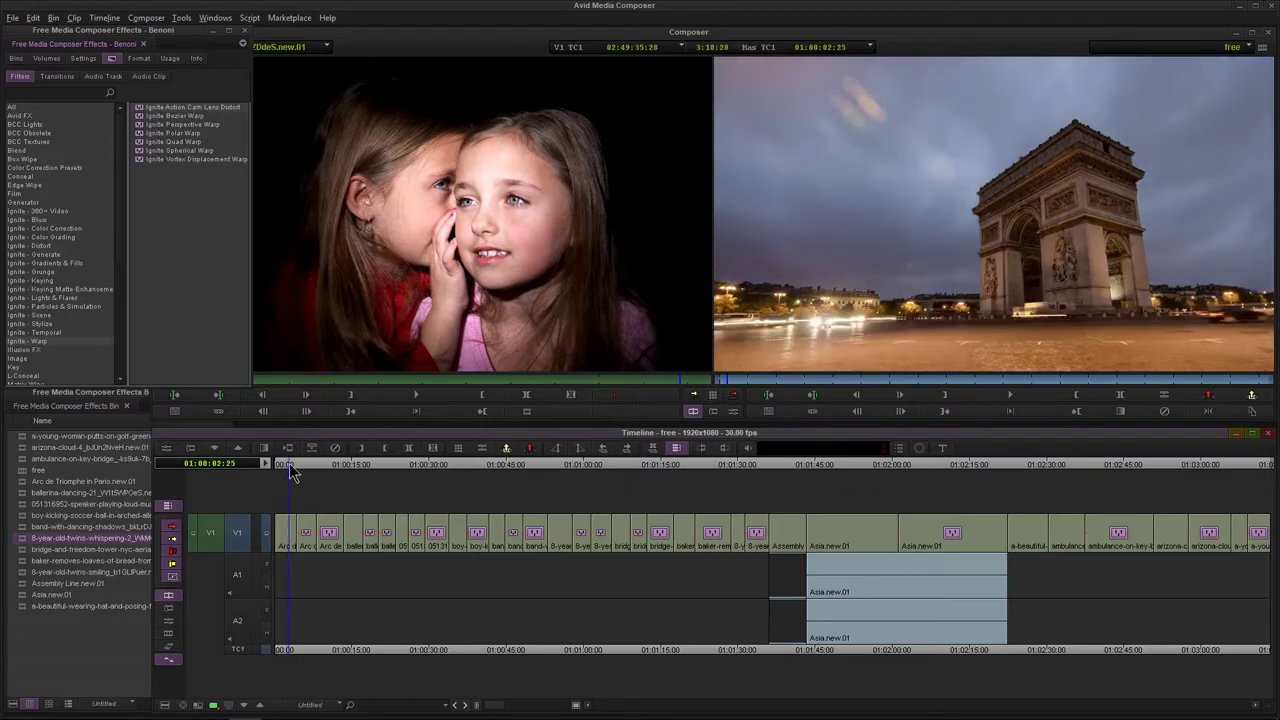
# Scrub to the Arc de Triomphe flare clip, zoom the timeline in, and play it
pyautogui.moveTo(292, 476); pyautogui.dragTo(306, 472)
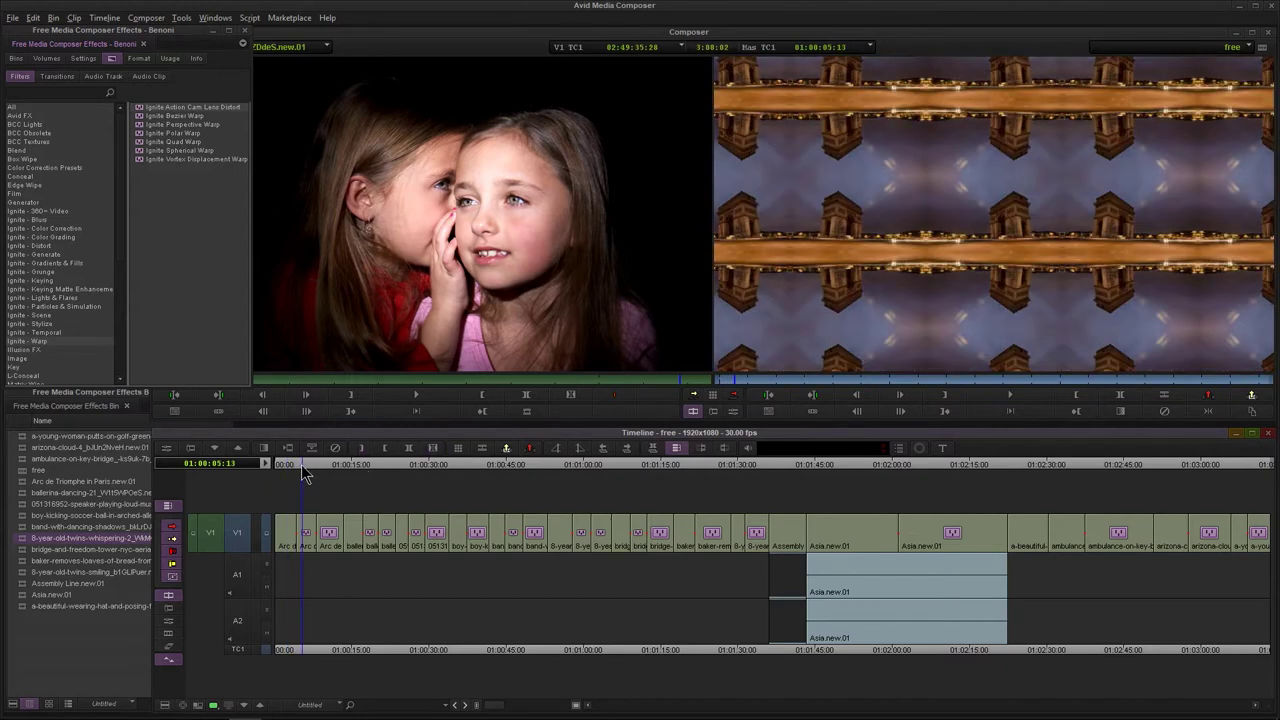
pyautogui.moveTo(306, 472); pyautogui.dragTo(324, 472)
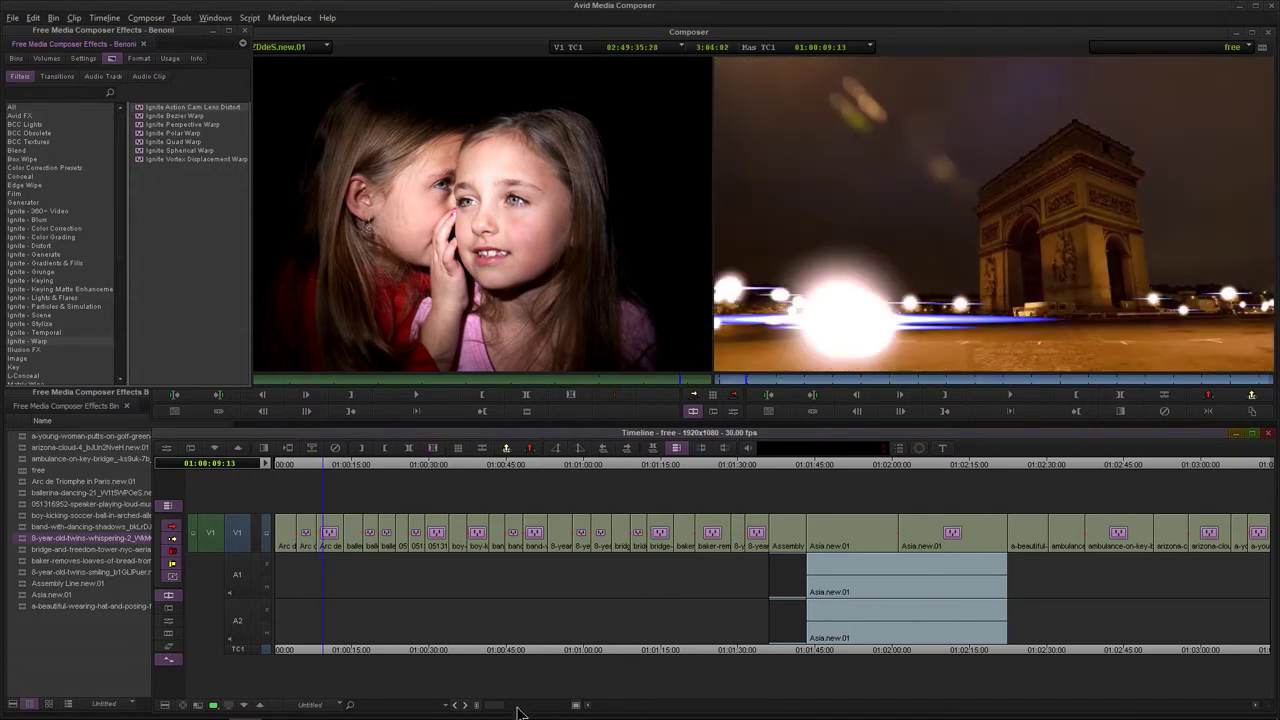
pyautogui.moveTo(503, 711)
pyautogui.mouseDown()
pyautogui.moveTo(534, 708)
pyautogui.moveTo(558, 676)
pyautogui.mouseUp()
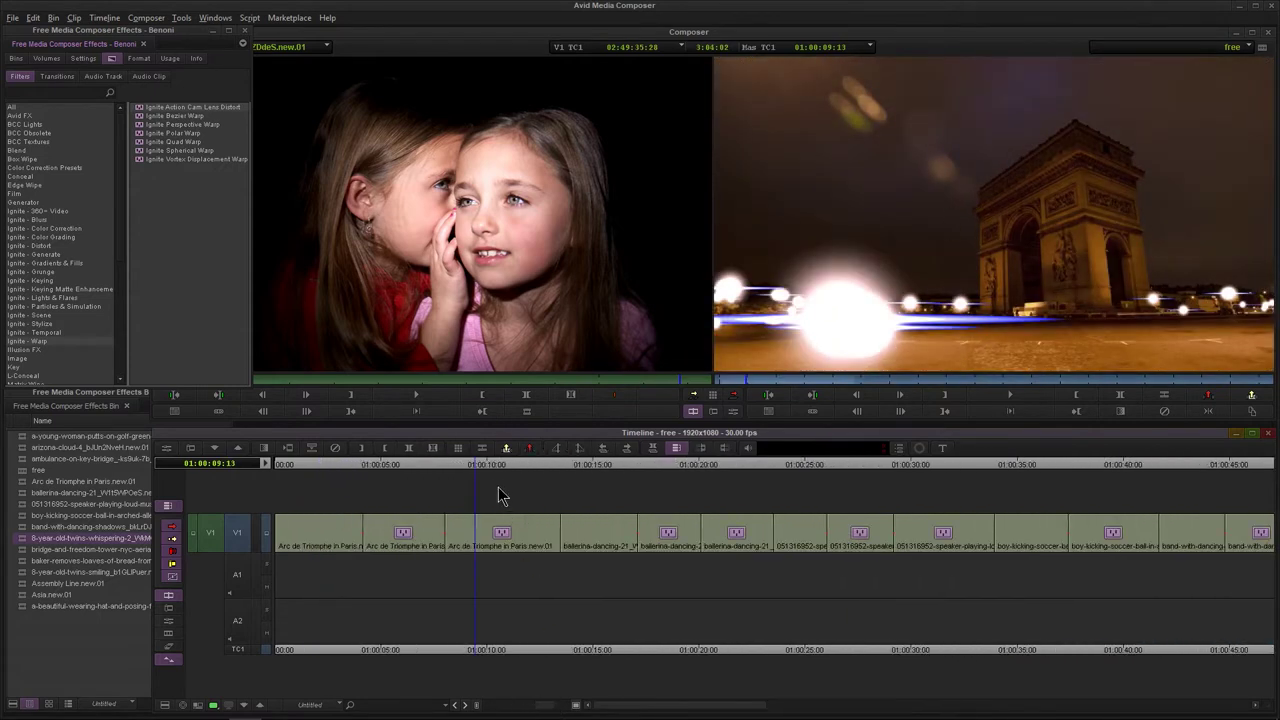
pyautogui.press('space')
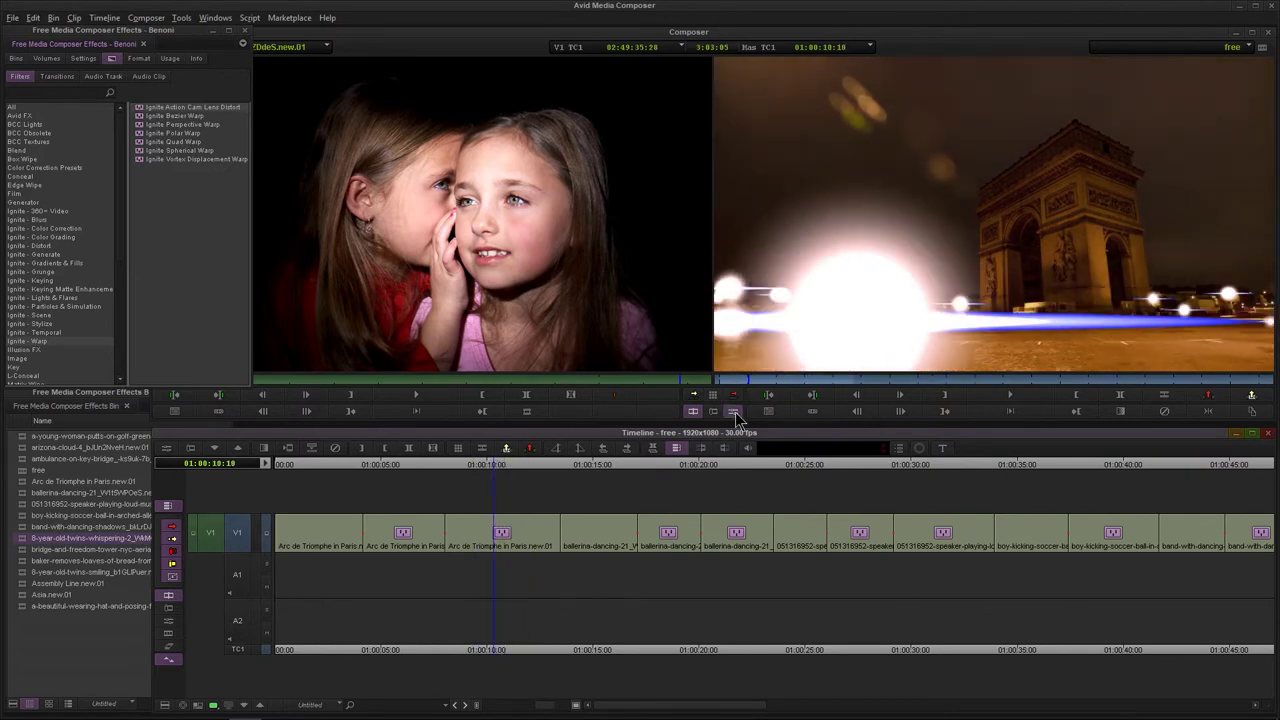
# Open the Arc de Triomphe clip's Auto Light Flares settings, keeping the Anamorphic spiked flare type
pyautogui.click(734, 412)
pyautogui.moveTo(372, 85); pyautogui.dragTo(410, 90)
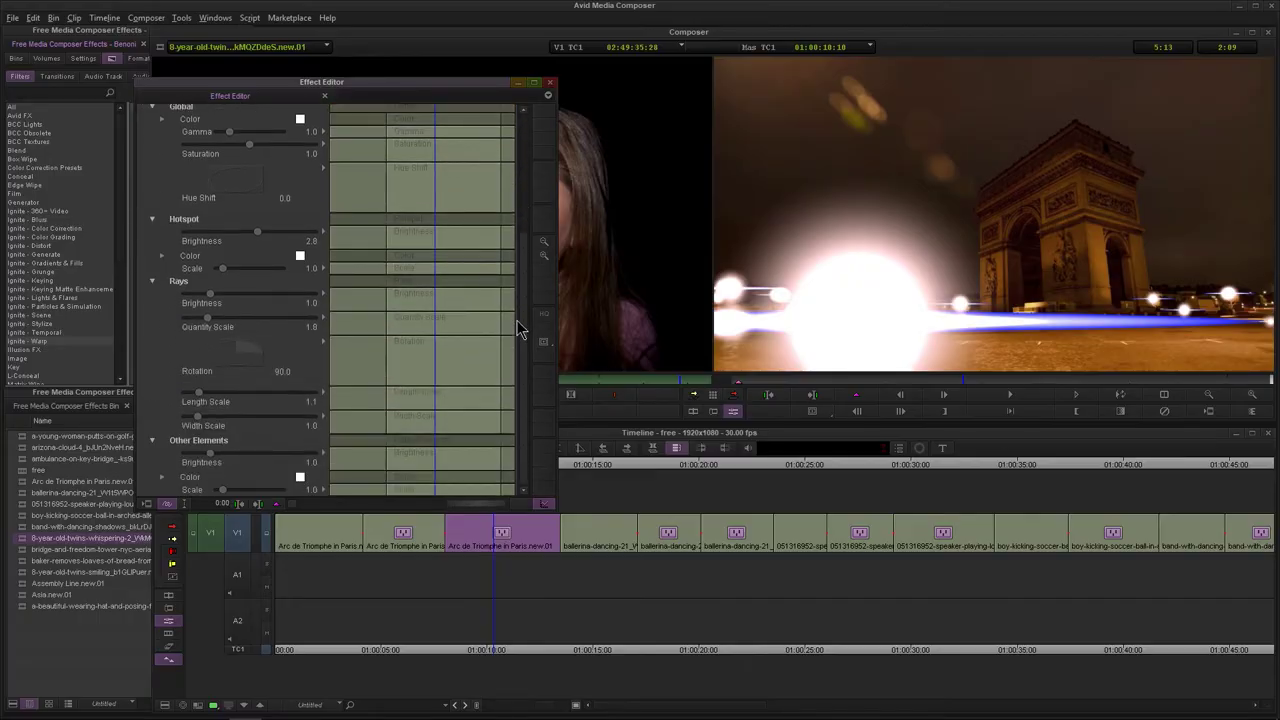
pyautogui.moveTo(519, 190); pyautogui.dragTo(293, 149)
pyautogui.click(284, 123)
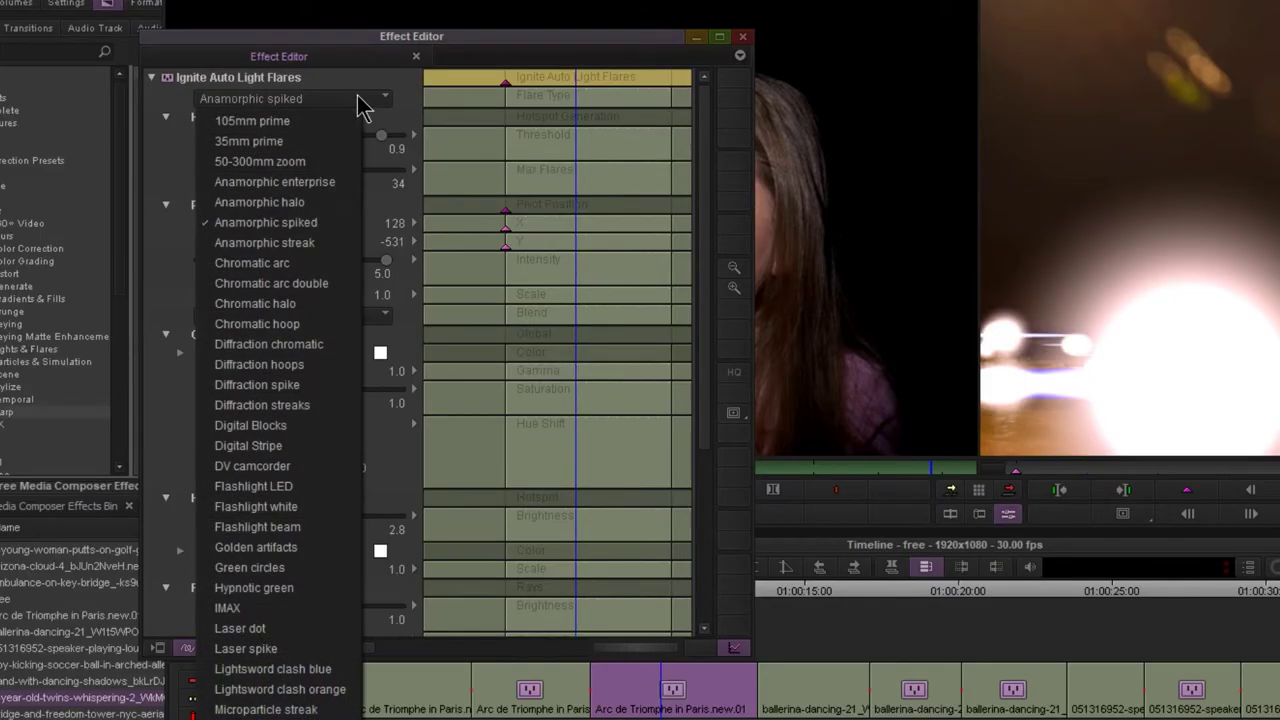
pyautogui.click(168, 283)
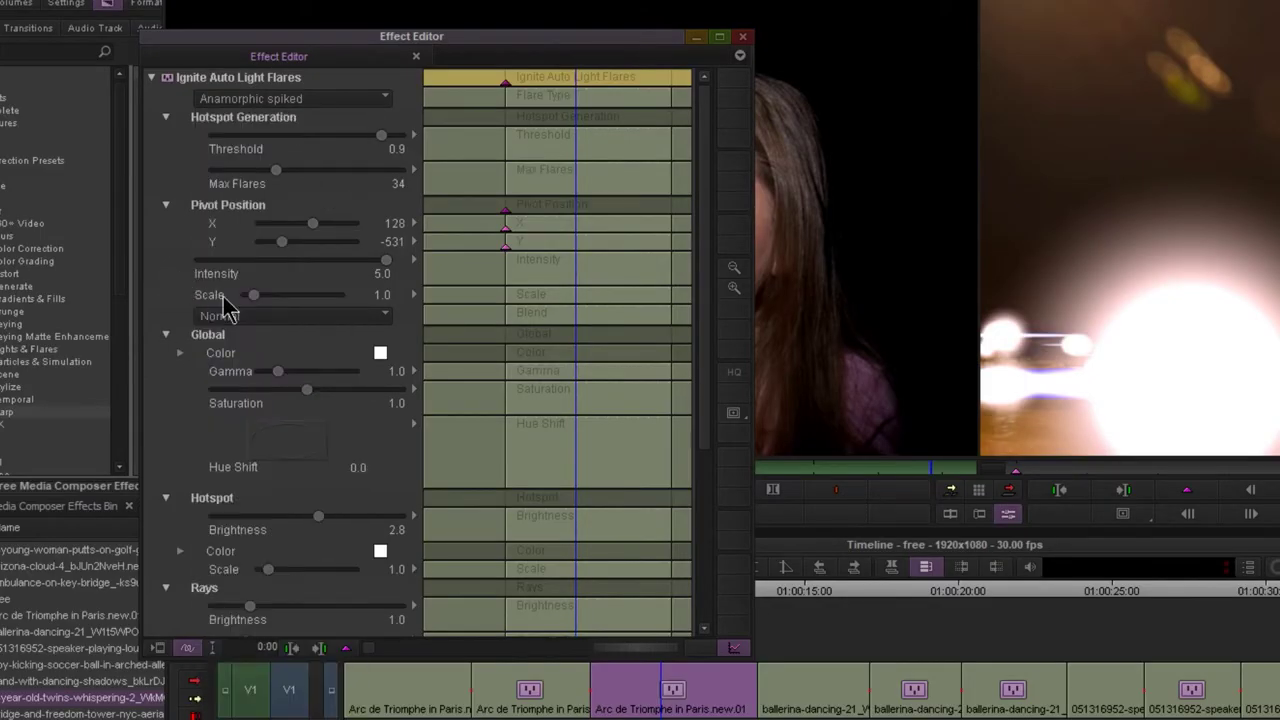
# Change the flare blend mode from Normal to Add, after briefly trying Hardlight
pyautogui.click(311, 320)
pyautogui.click(232, 461)
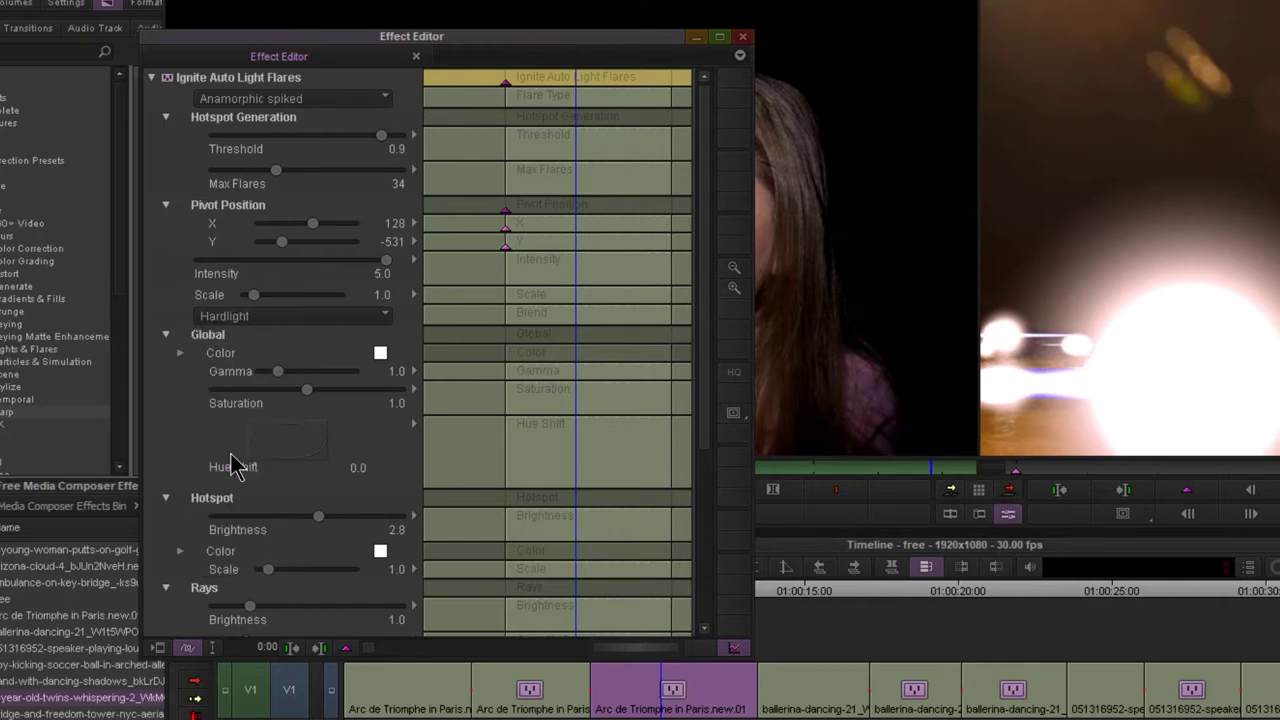
pyautogui.click(252, 318)
pyautogui.click(251, 378)
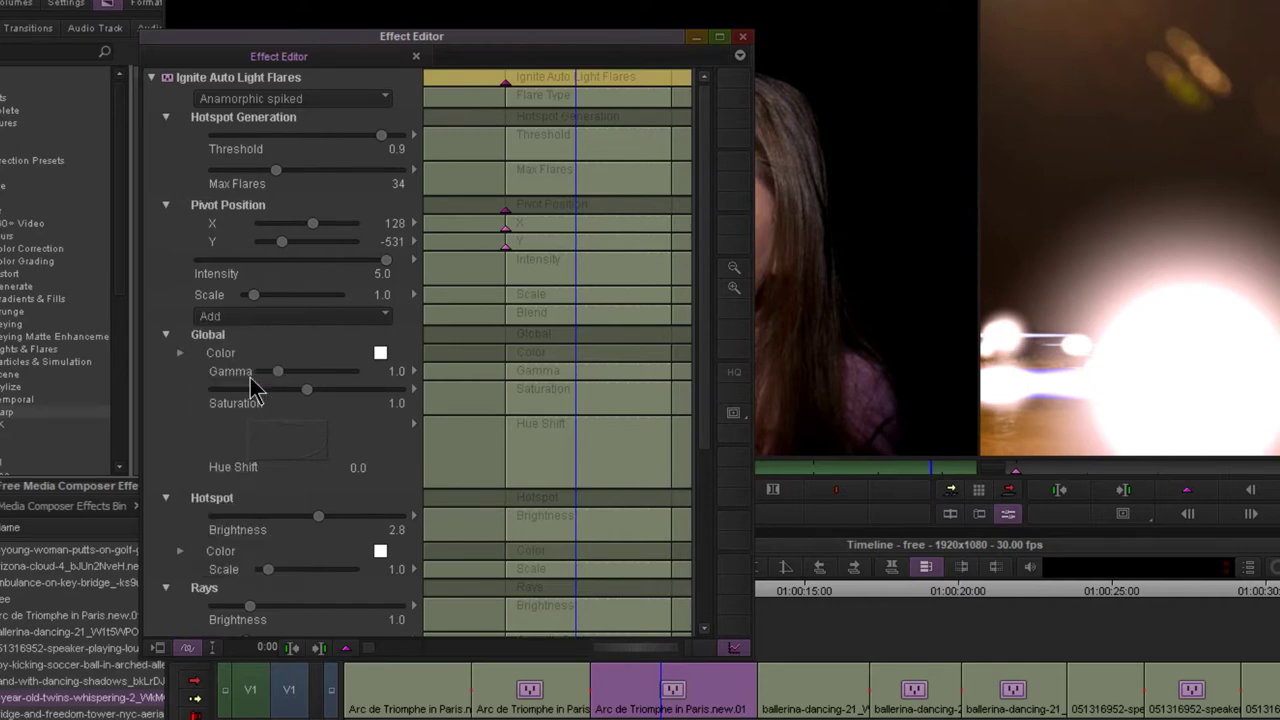
pyautogui.click(740, 37)
pyautogui.moveTo(580, 466); pyautogui.dragTo(724, 470)
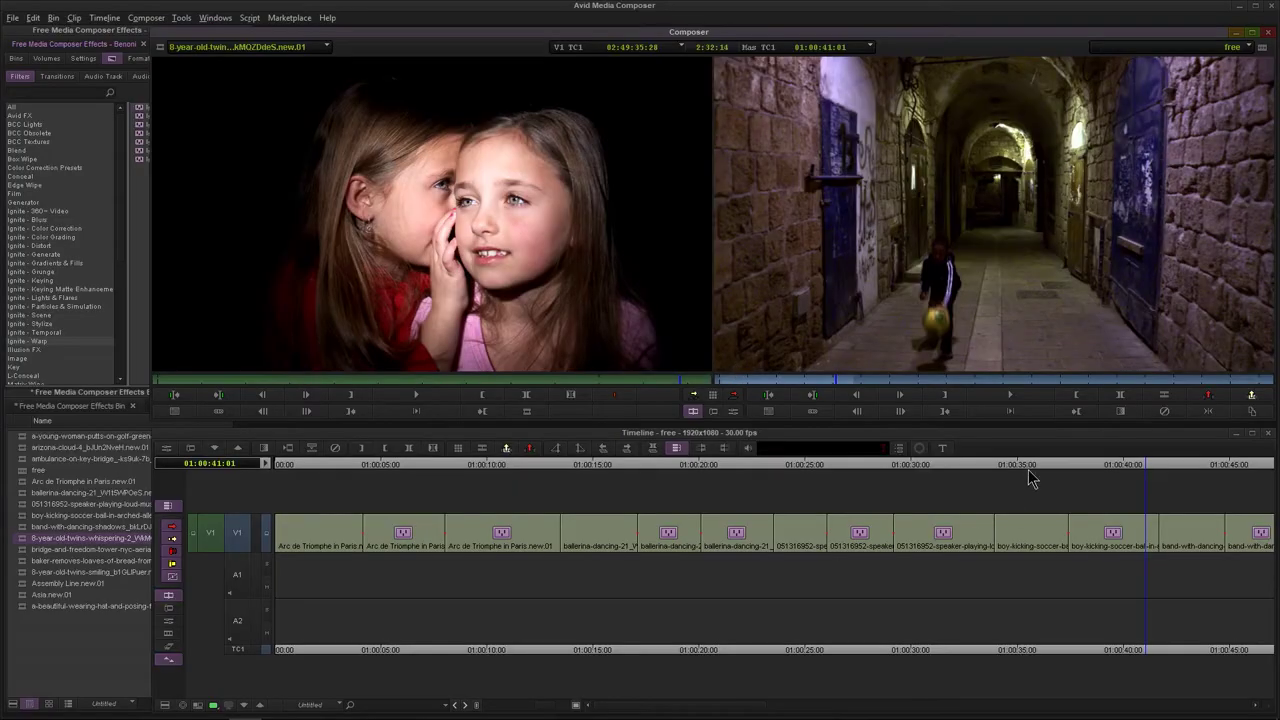
# Scrub to the drummer clip, play its flare effect, then stop playback
pyautogui.moveTo(1143, 470); pyautogui.dragTo(1245, 470)
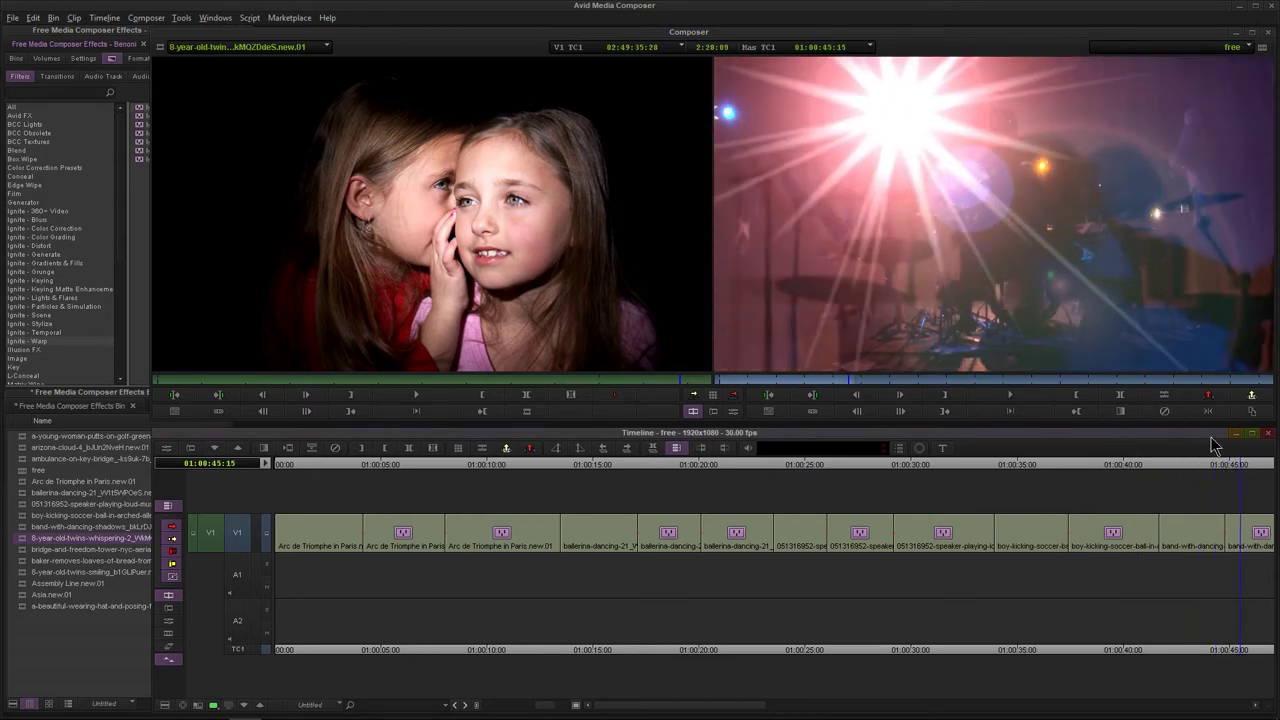
pyautogui.press('space')
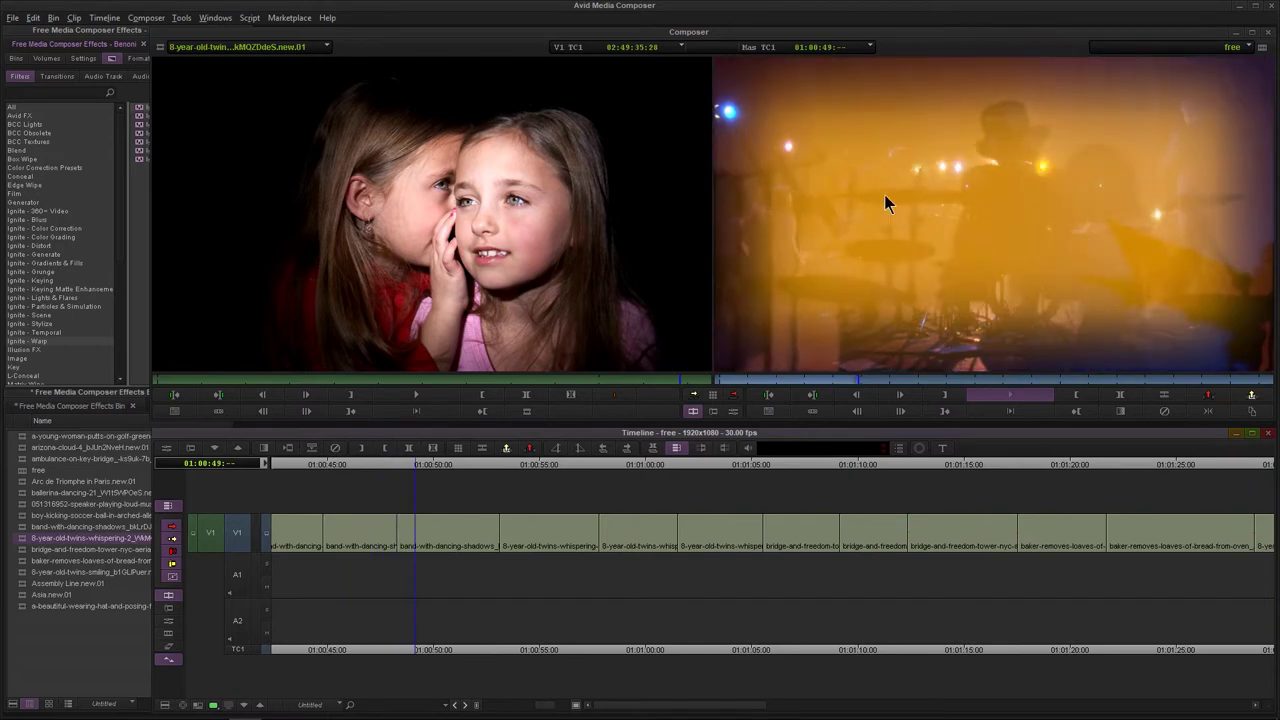
pyautogui.click(491, 468)
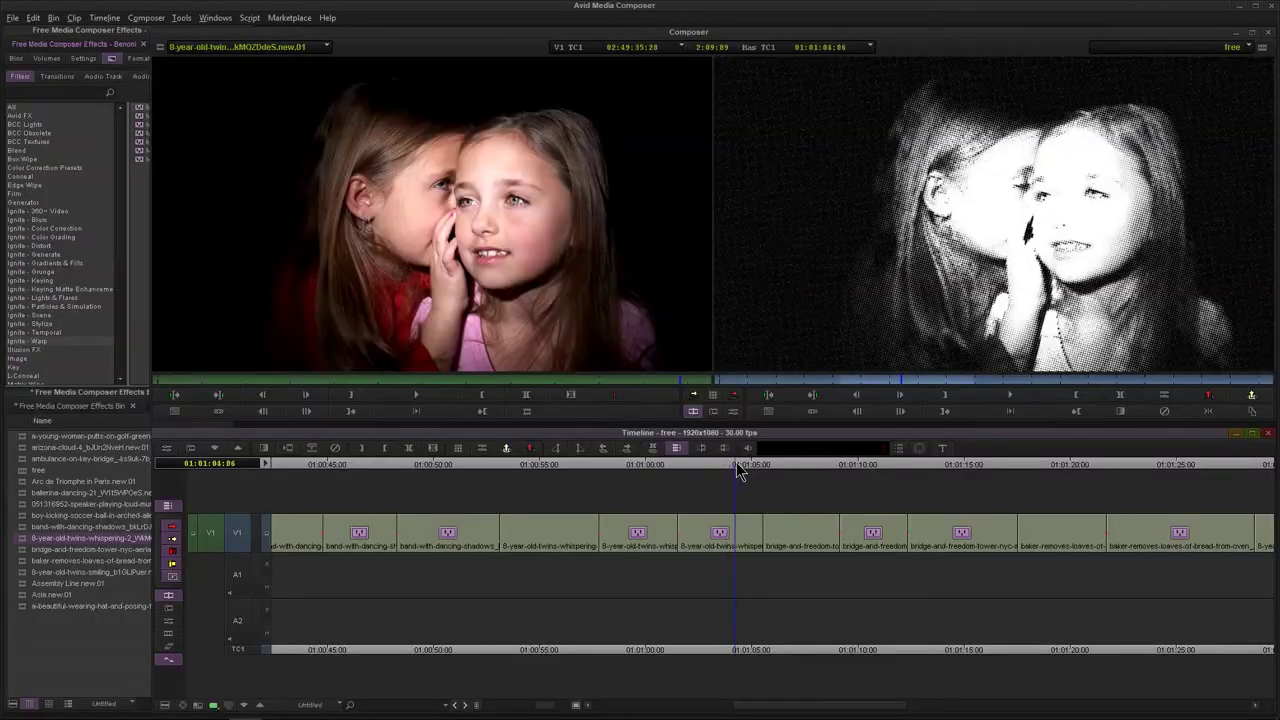
# Glance at the Half Tone effect settings, then scrub through the city clip's warp effect
pyautogui.click(733, 411)
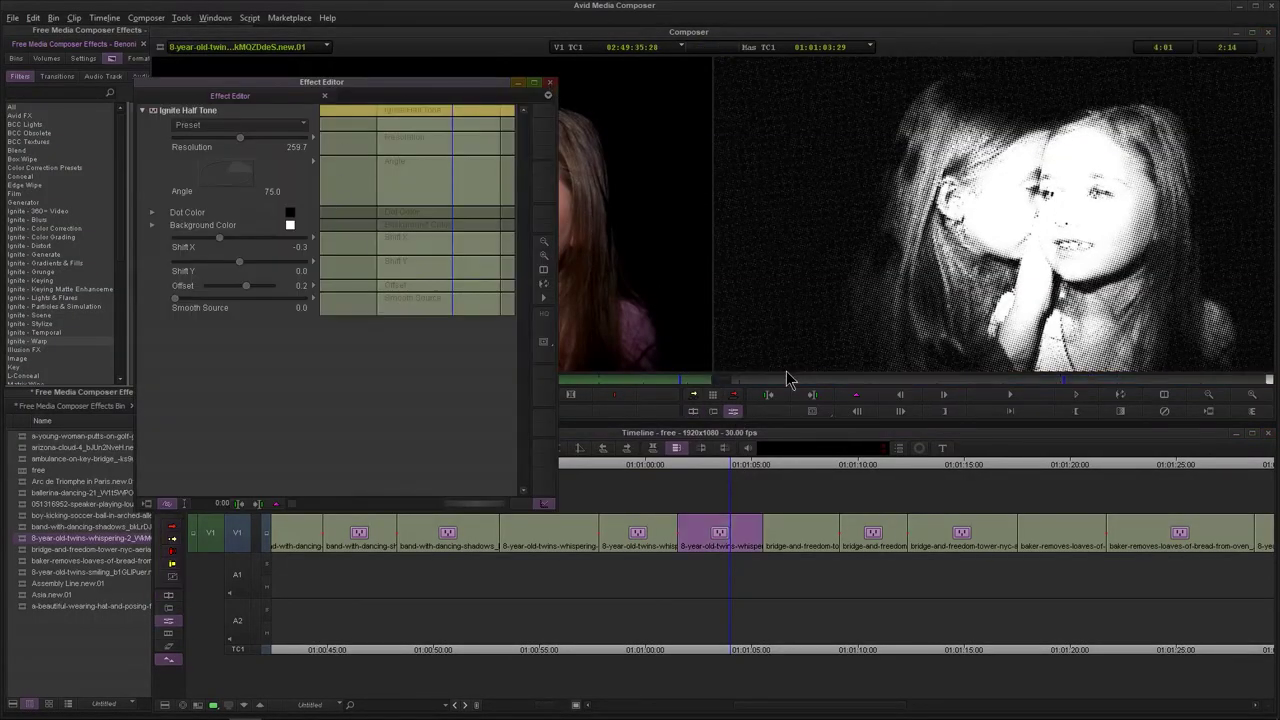
pyautogui.click(814, 472)
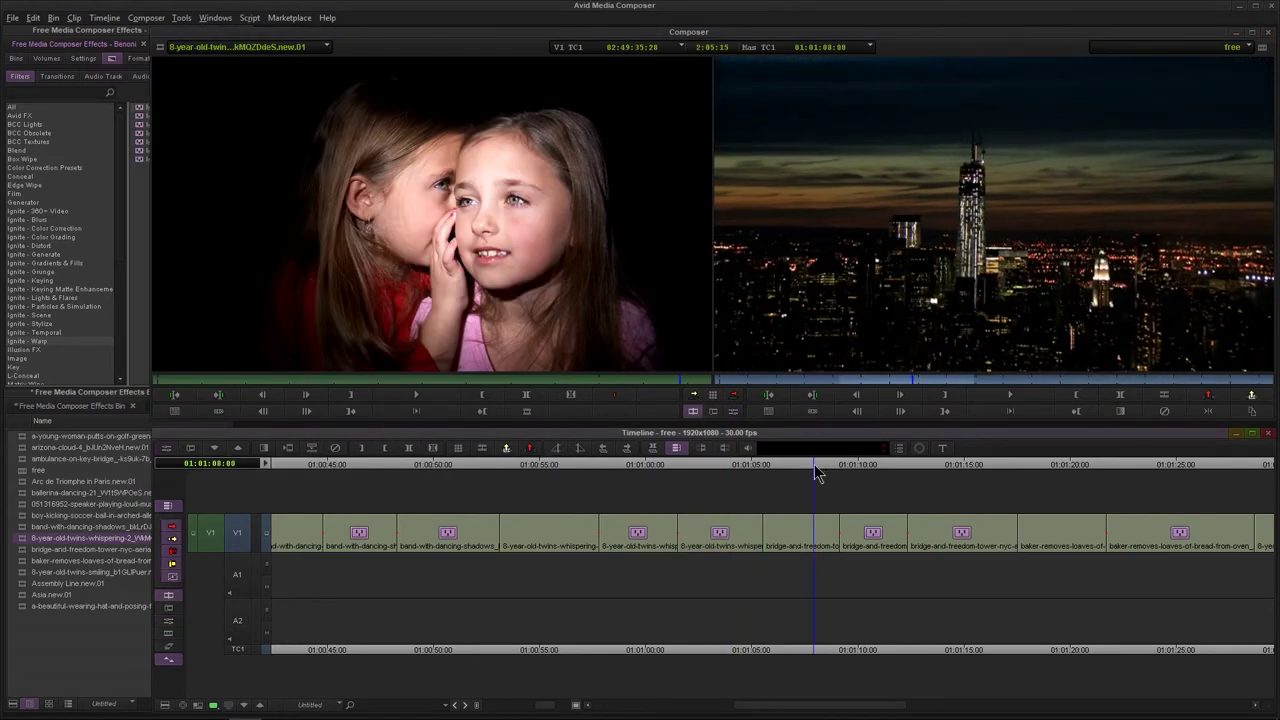
pyautogui.moveTo(824, 472); pyautogui.dragTo(855, 474)
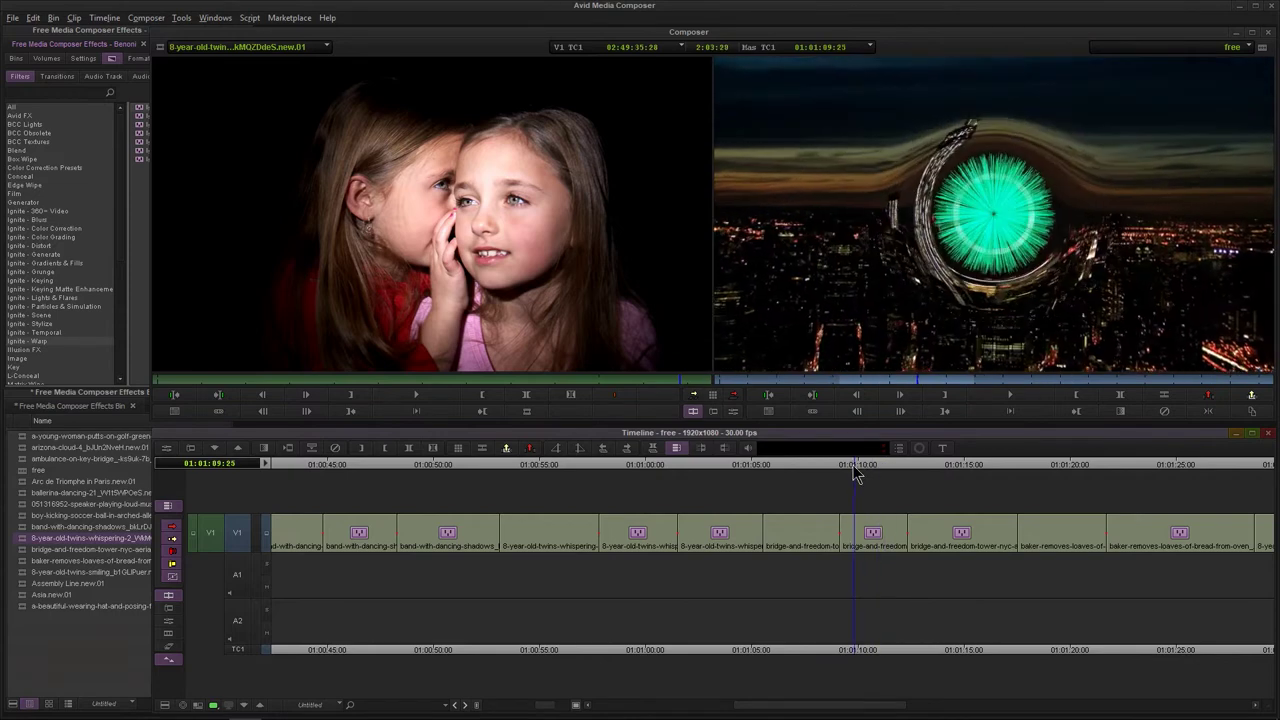
pyautogui.moveTo(855, 474); pyautogui.dragTo(920, 470)
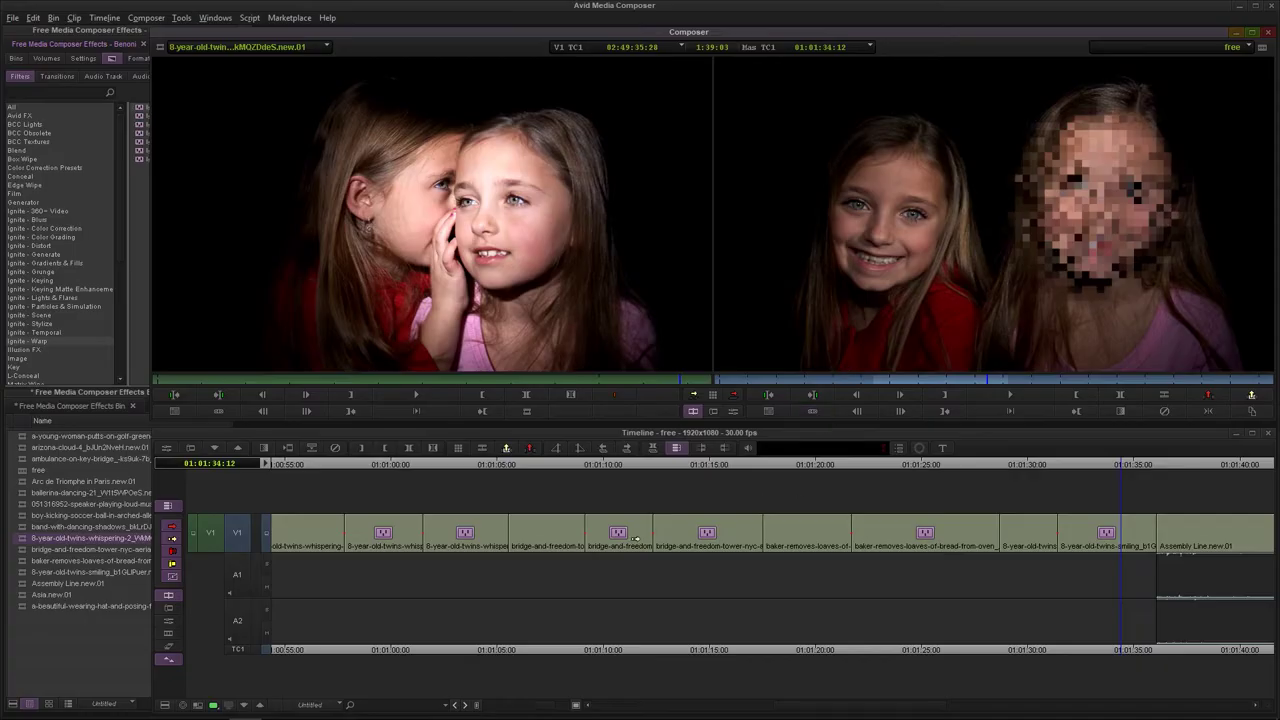
# Preview the golf clip, then scroll and scrub back past the bridge to the Arc de Triomphe shot
pyautogui.moveTo(808, 703); pyautogui.dragTo(943, 703)
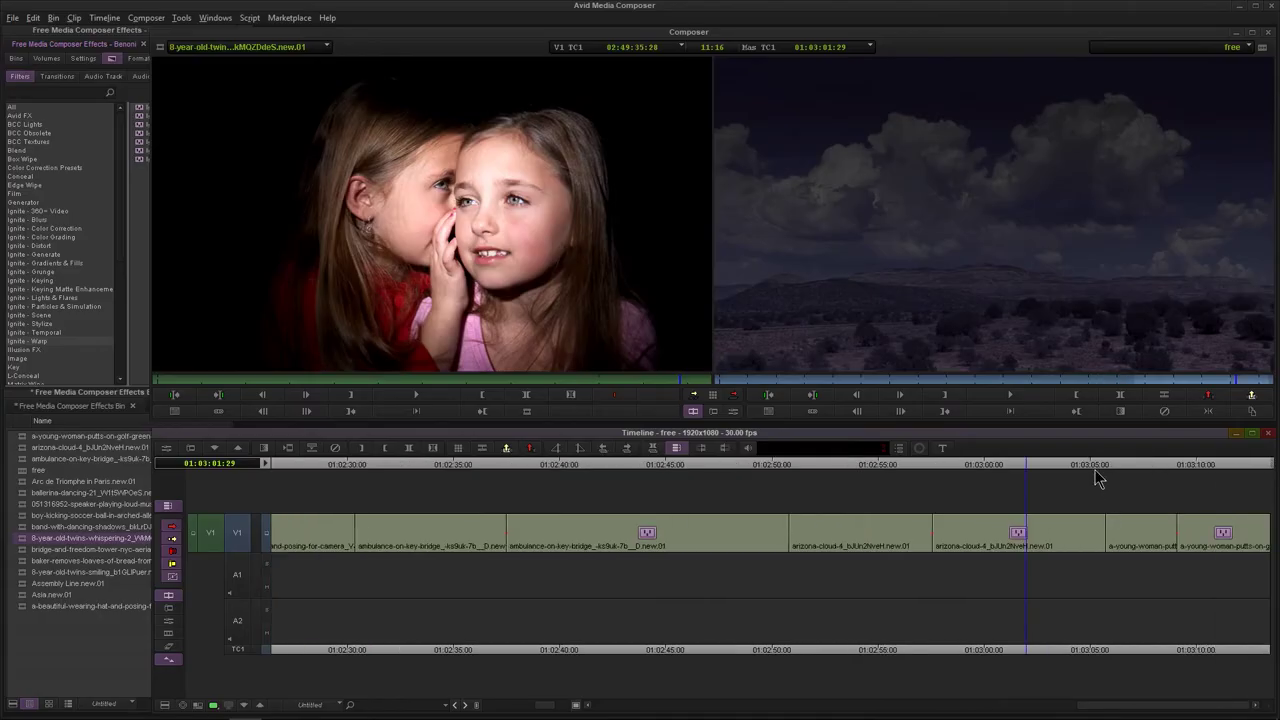
pyautogui.click(1142, 467)
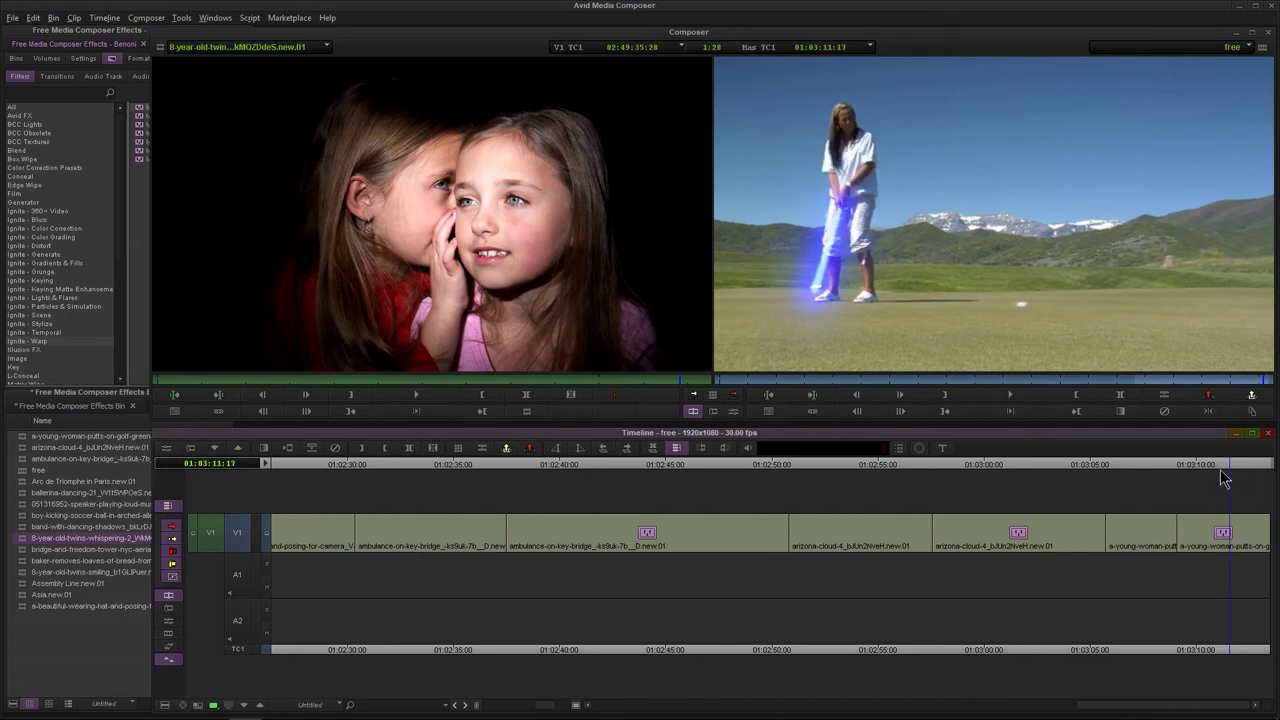
pyautogui.moveTo(1213, 484); pyautogui.dragTo(475, 473)
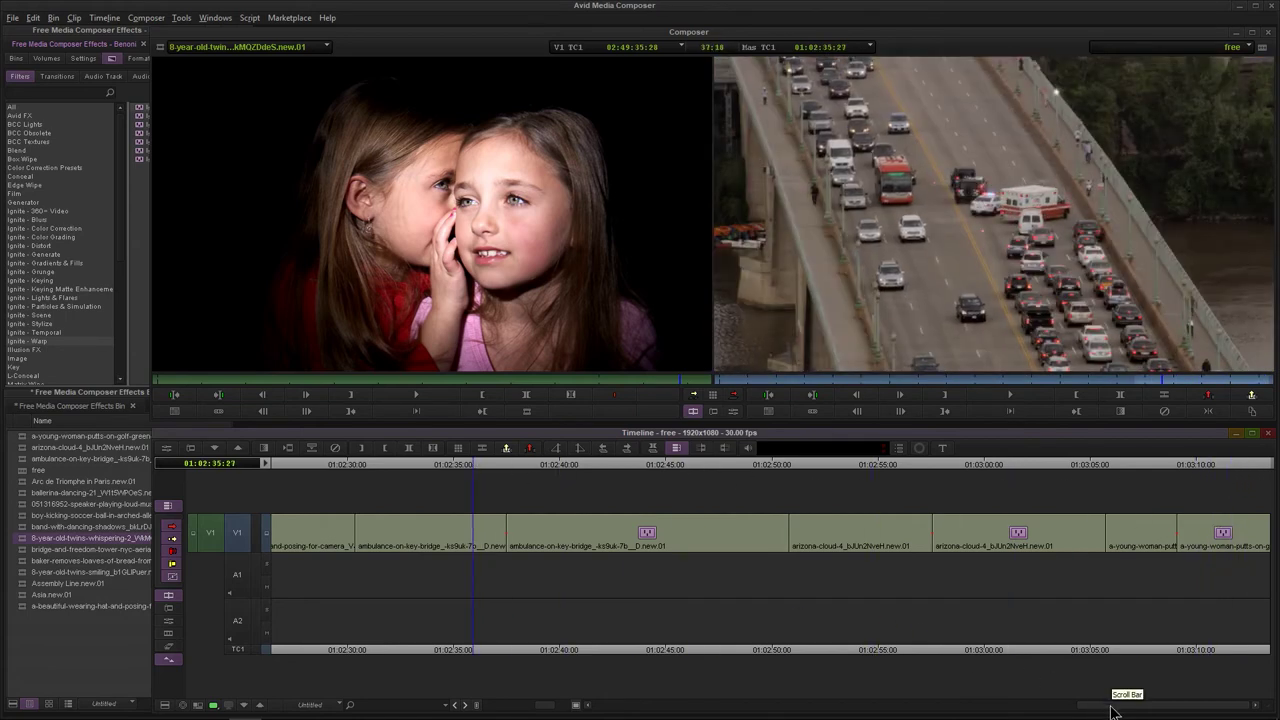
pyautogui.moveTo(1113, 711); pyautogui.dragTo(530, 698)
pyautogui.moveTo(400, 466); pyautogui.dragTo(481, 466)
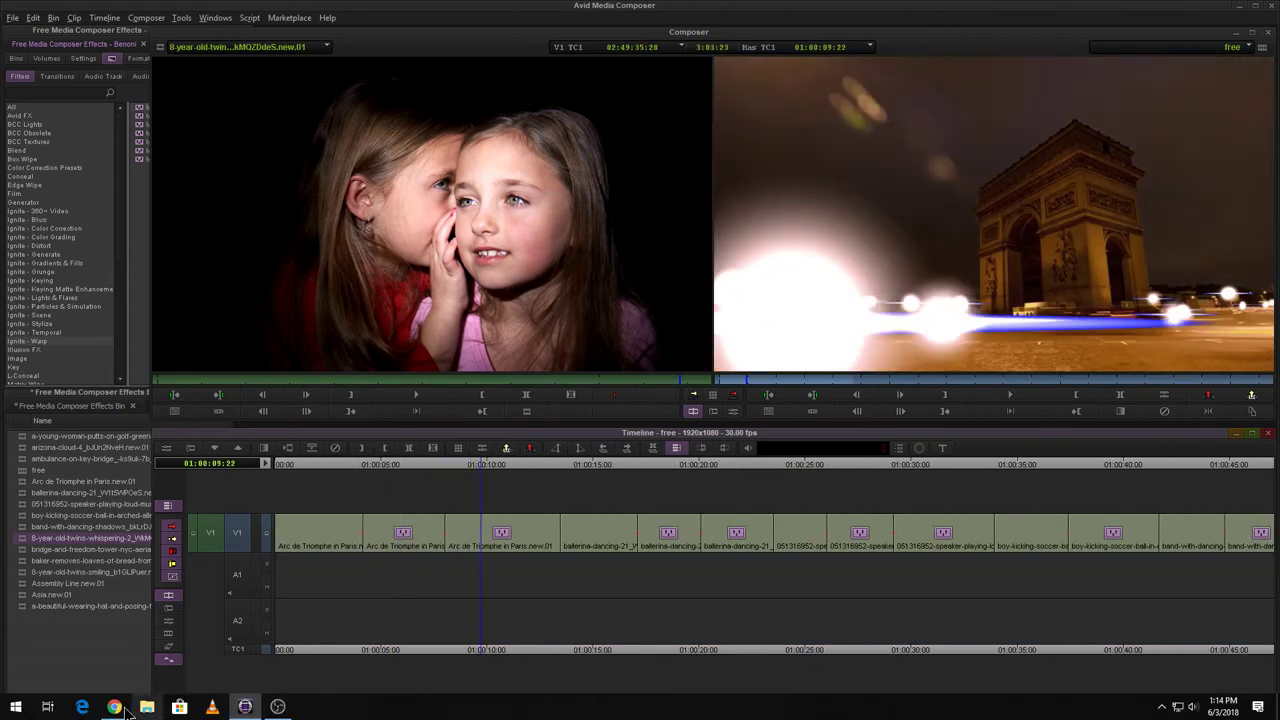
# Glance at the Ignite Express page, then zoom Media Composer's timeline out to the whole sequence
pyautogui.click(115, 707)
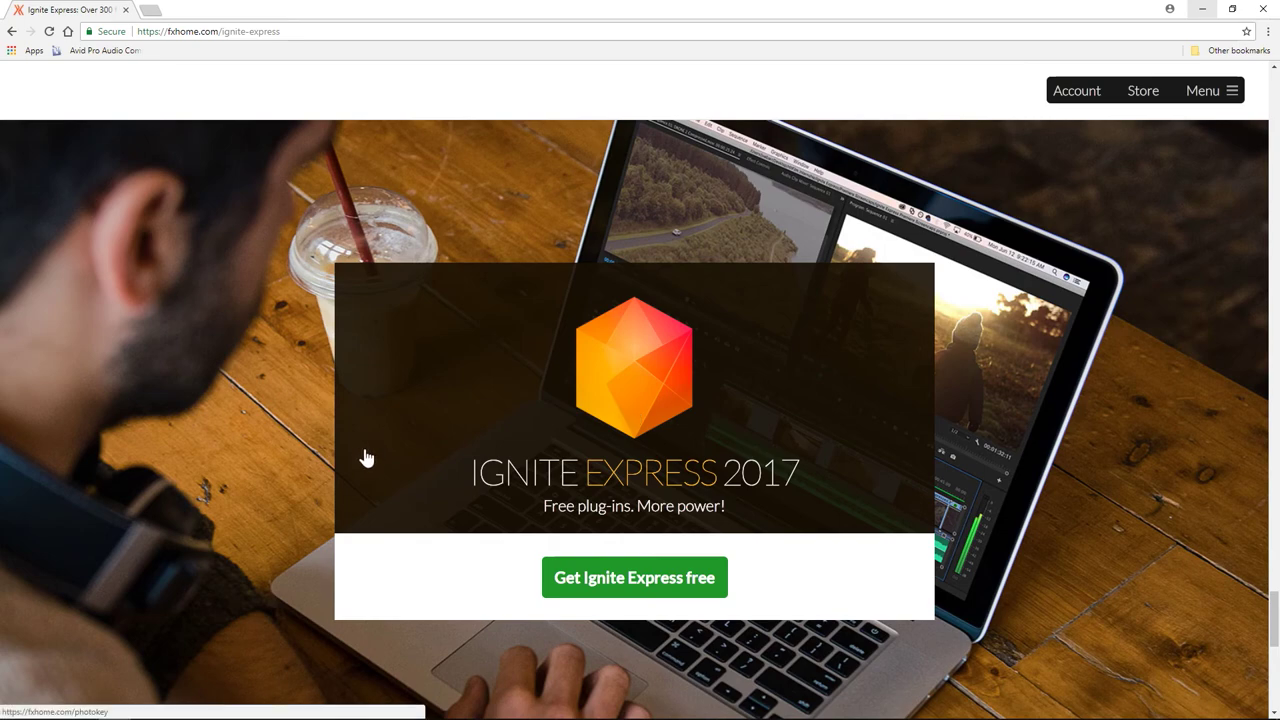
pyautogui.click(246, 707)
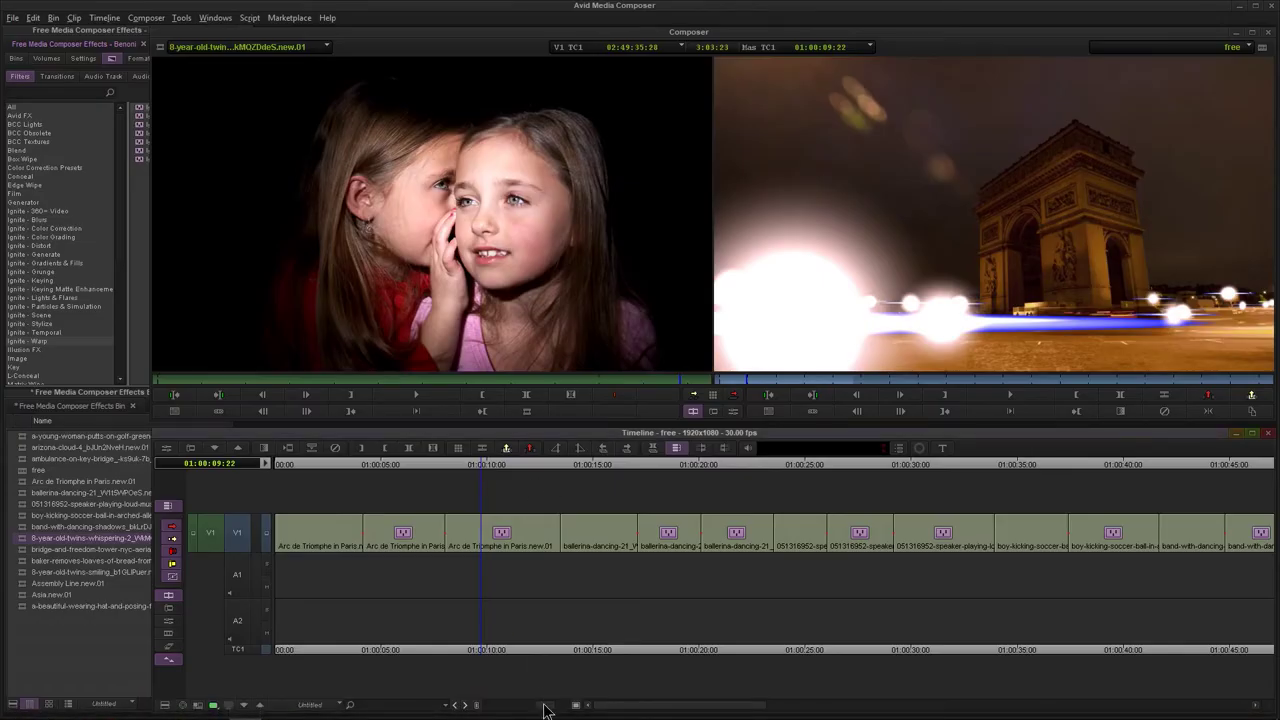
pyautogui.hotkey('ctrl', '[')
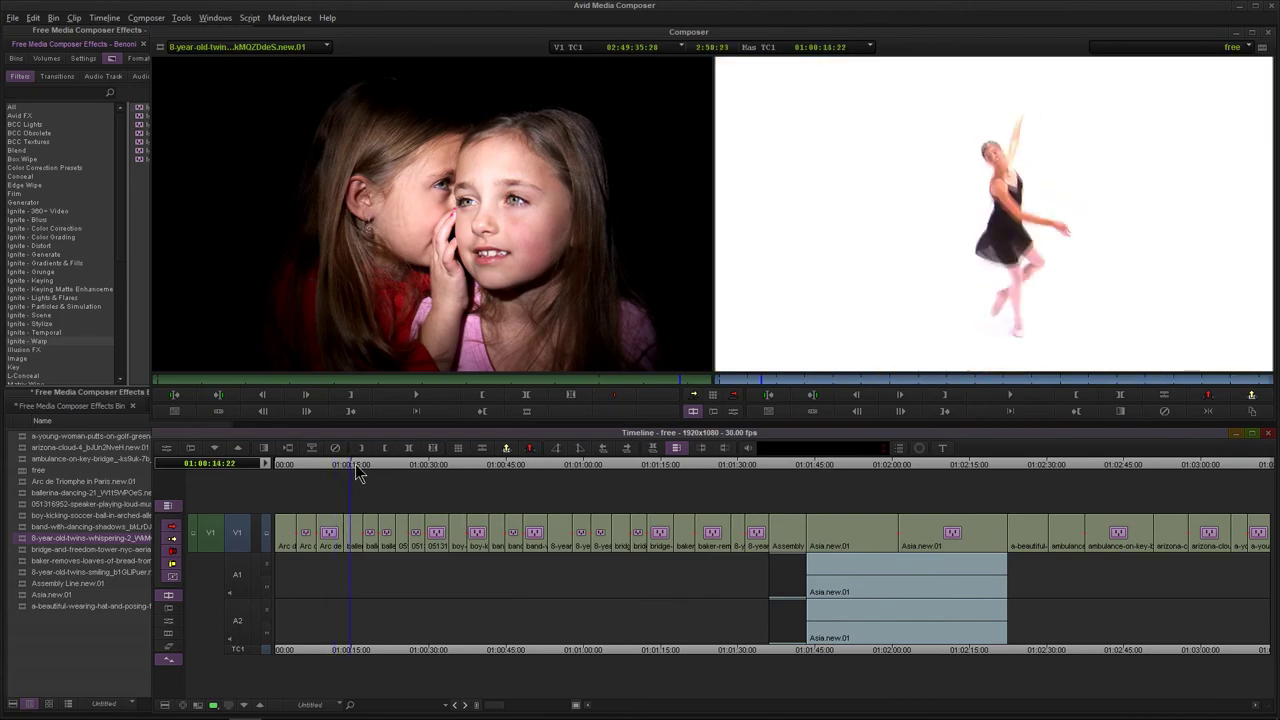